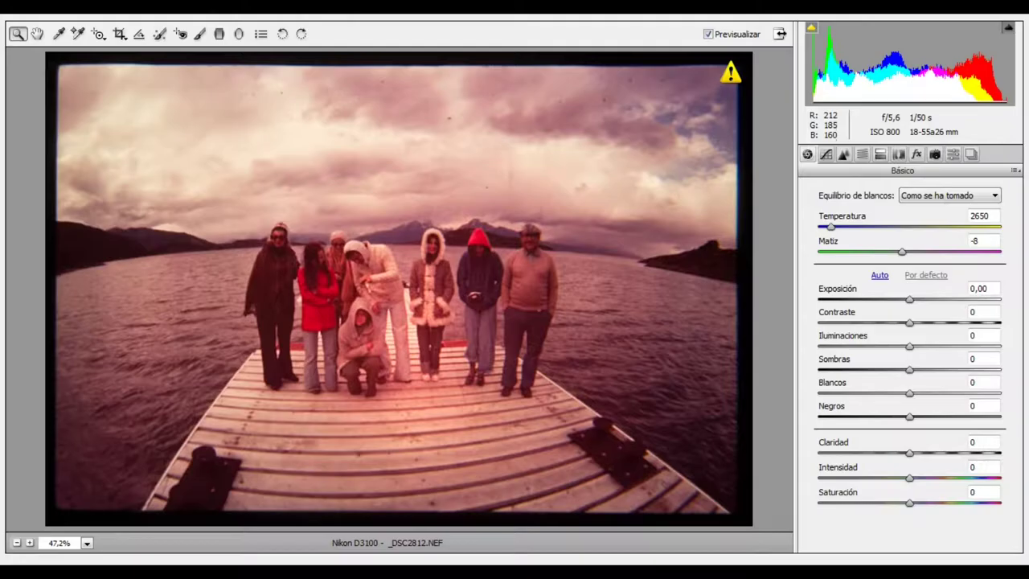
# Set Camera Raw temperature 2000, tint -28, exposure +1, contrast +18 and highlights -60.
pyautogui.write('2000-28')
pyautogui.press('Tab')
pyautogui.write('1')
pyautogui.press('Tab')
pyautogui.write('18')
pyautogui.press('Tab')
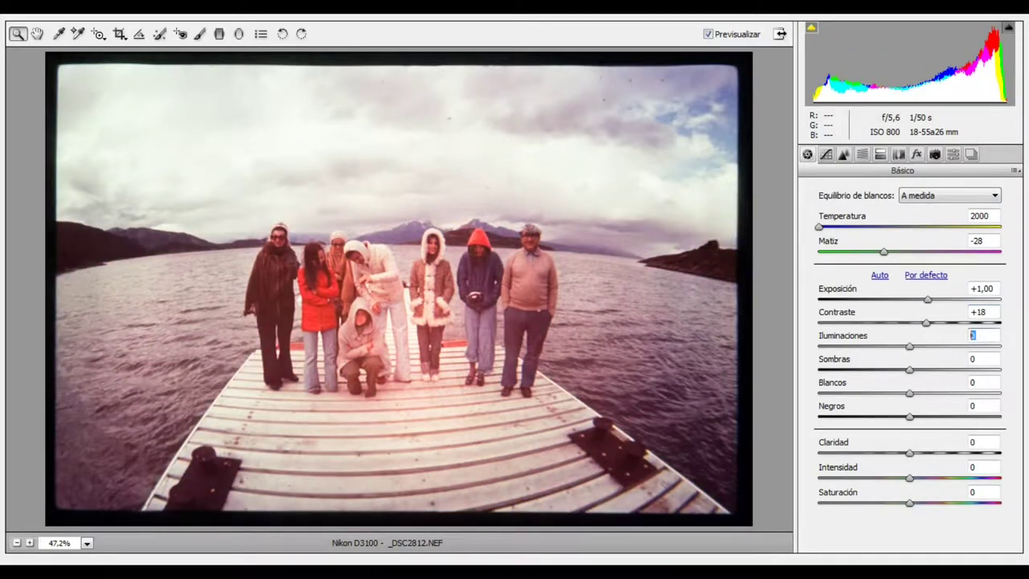
pyautogui.write('-60')
pyautogui.press('Tab')
# Set shadows to 90, whites to +39 and clarity to +10.
pyautogui.write('90')
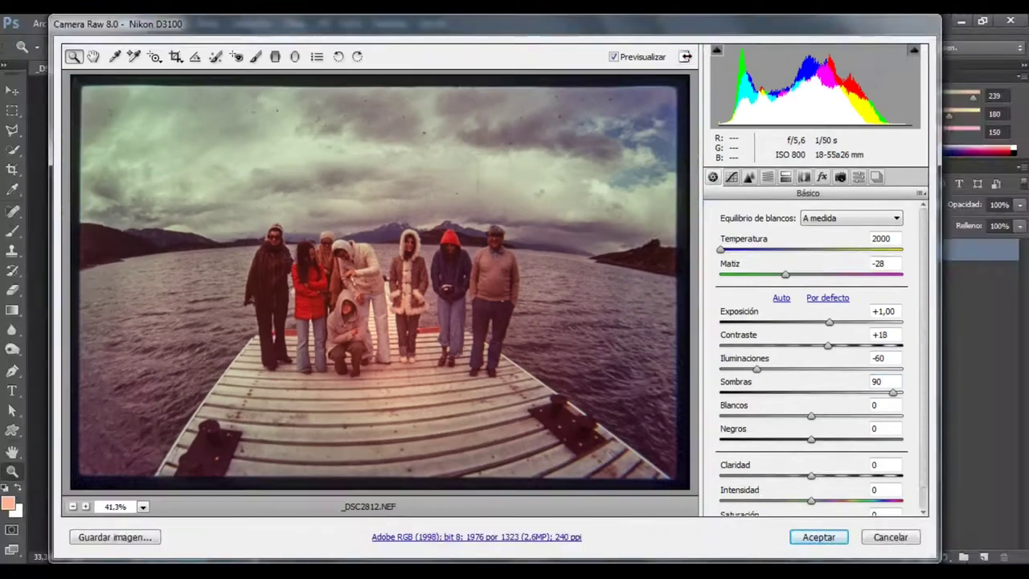
pyautogui.press('Tab')
pyautogui.write('39')
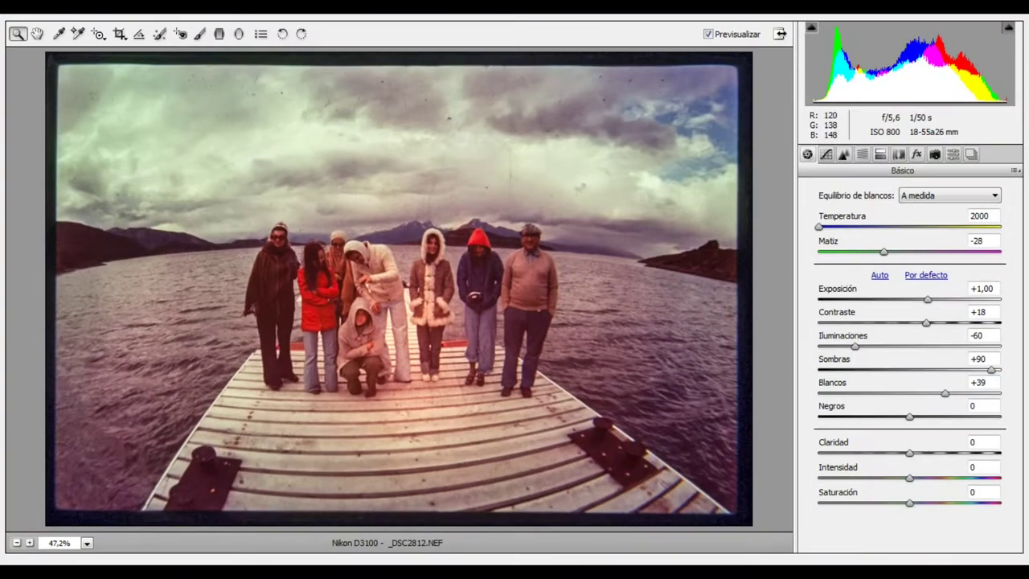
pyautogui.press('Tab')
pyautogui.press('Tab')
pyautogui.write('10g')
# Add a top-to-bottom graduated filter and set orange luminance 19, red saturation -10 and lower orange saturation.
pyautogui.moveTo(398, 64); pyautogui.dragTo(398, 525)
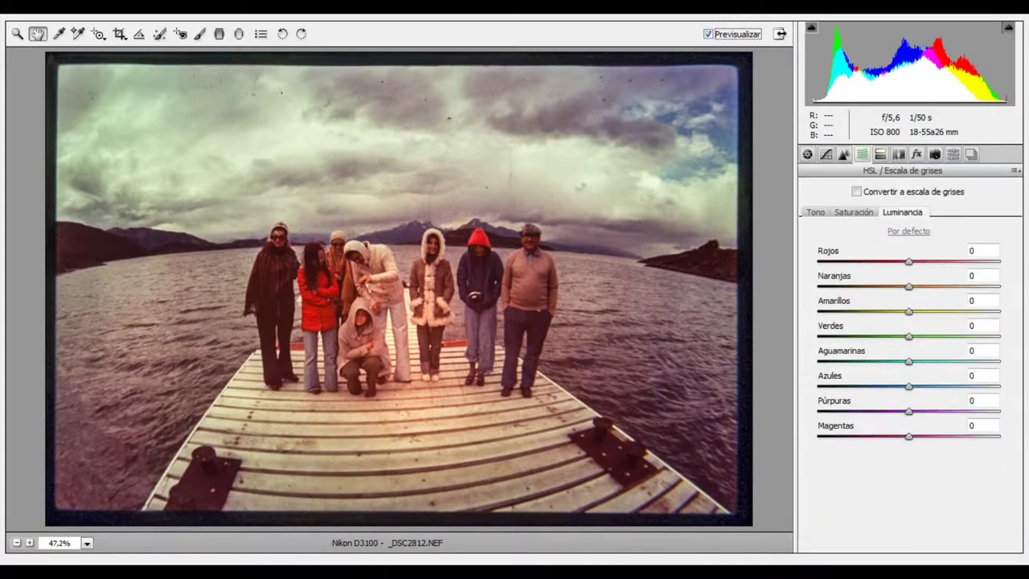
pyautogui.write('19')
pyautogui.hotkey('ctrl', 'alt', 'shift', 's')
pyautogui.write('-10')
pyautogui.press('Tab')
pyautogui.write('-20')
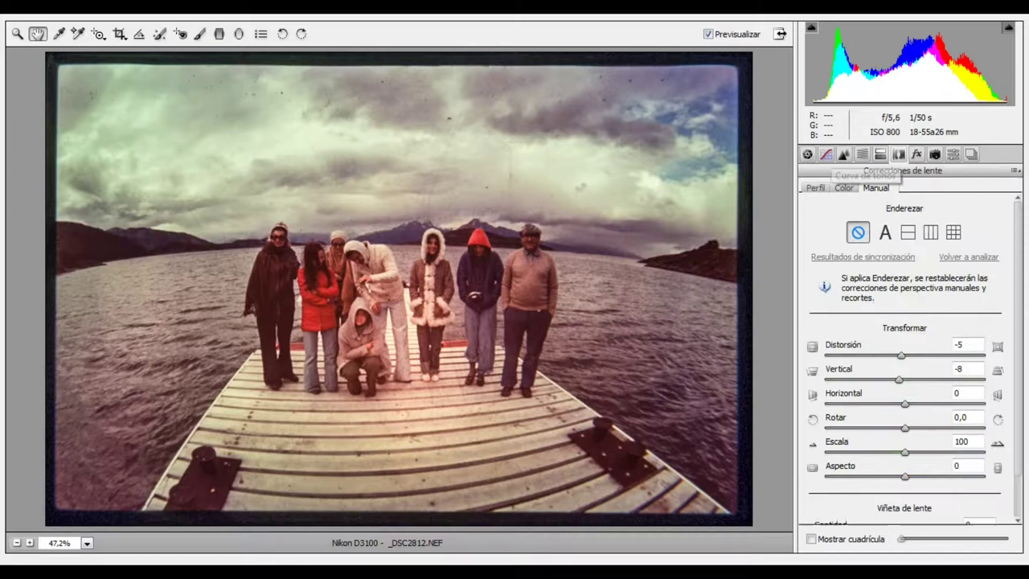
pyautogui.write('0')
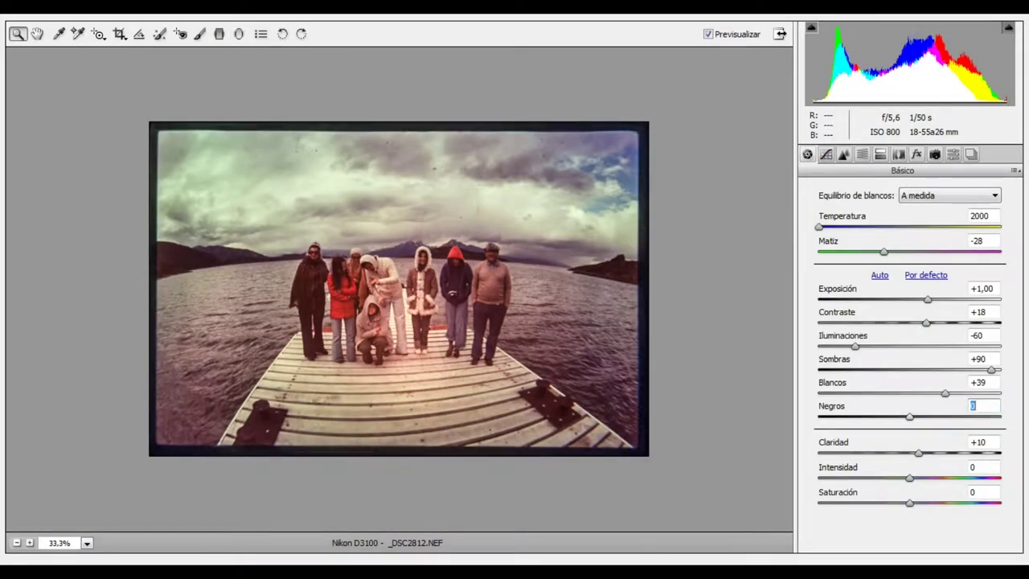
# Raise shadows to +100 and open the photo as a smart object.
pyautogui.hotkey('shift', 'Tab')
pyautogui.hotkey('shift', 'Tab')
pyautogui.write('100')
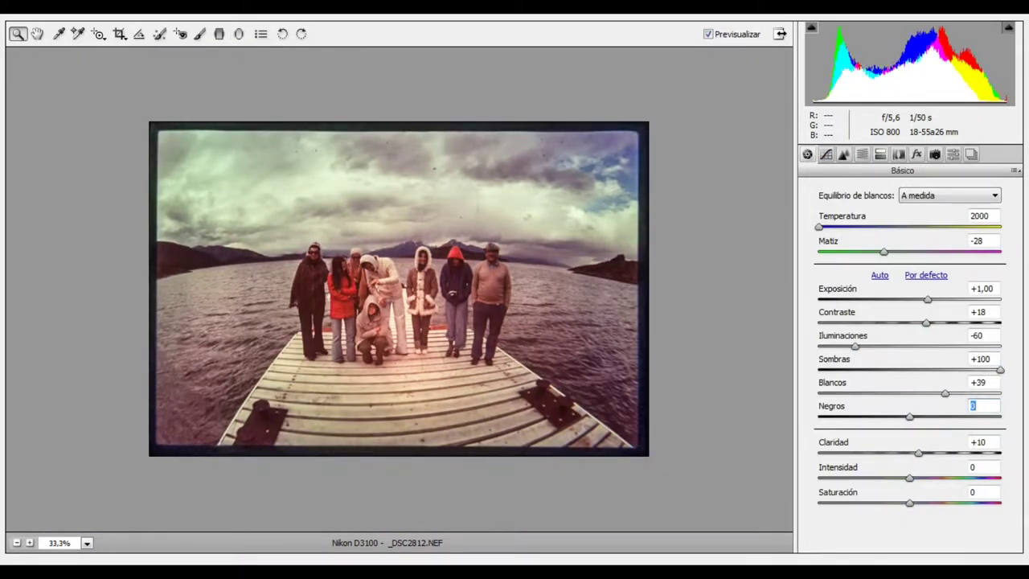
pyautogui.hotkey('shift', 'Return')
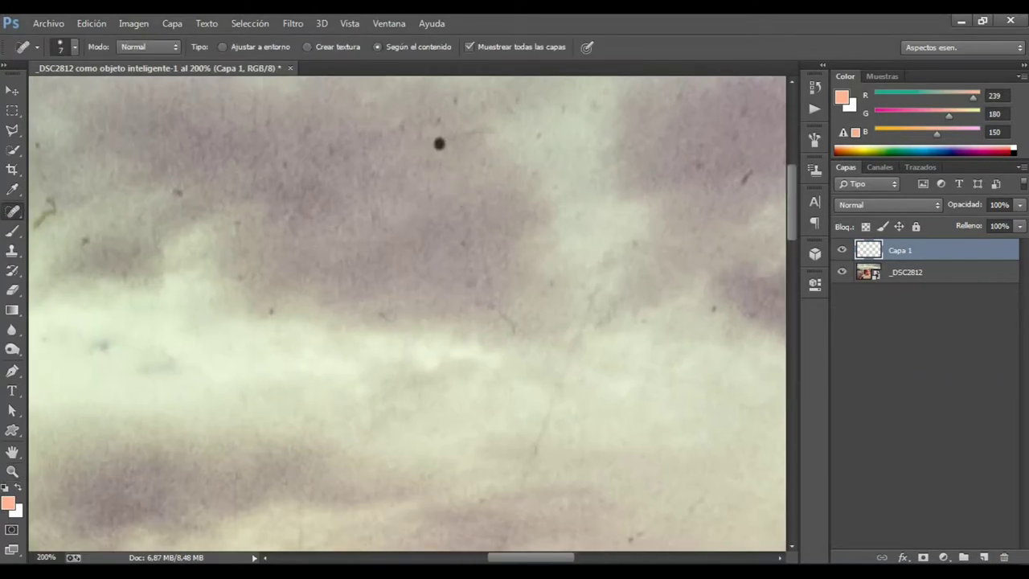
# Heal five dust spots in the sky and near the top edge.
pyautogui.click(438, 143)
pyautogui.click(178, 192)
pyautogui.click(539, 135)
pyautogui.click(462, 244)
pyautogui.click(408, 251)
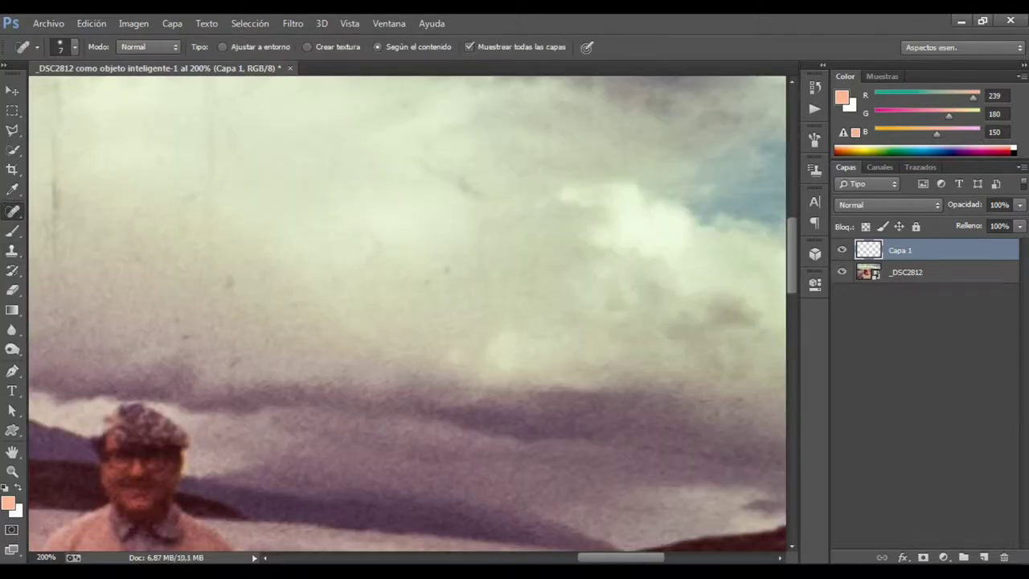
pyautogui.press('s')
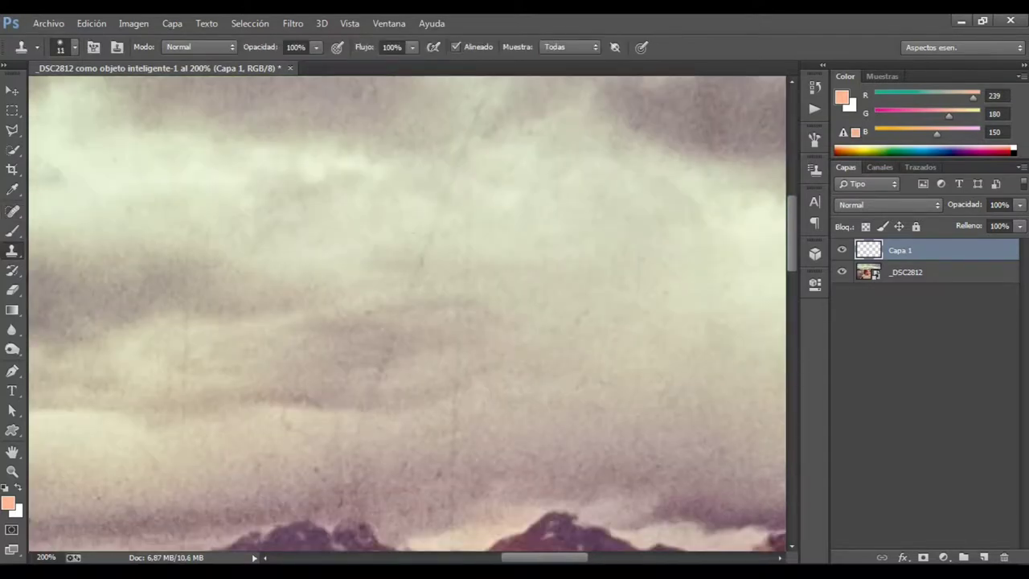
pyautogui.press('j')
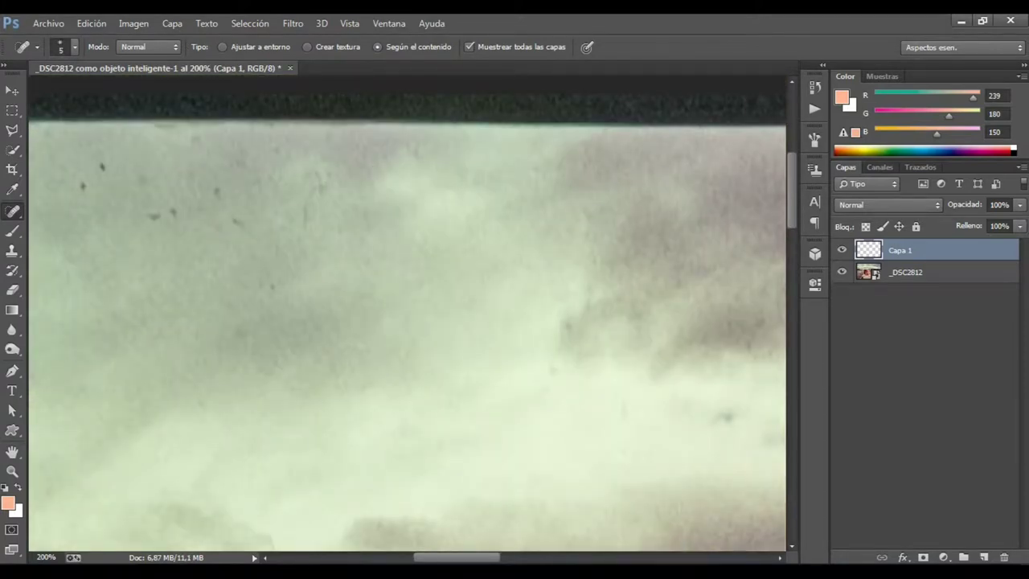
# Heal six more dust specks across the upper sky.
pyautogui.click(102, 167)
pyautogui.click(83, 187)
pyautogui.click(216, 193)
pyautogui.click(236, 222)
pyautogui.click(154, 216)
pyautogui.click(309, 205)
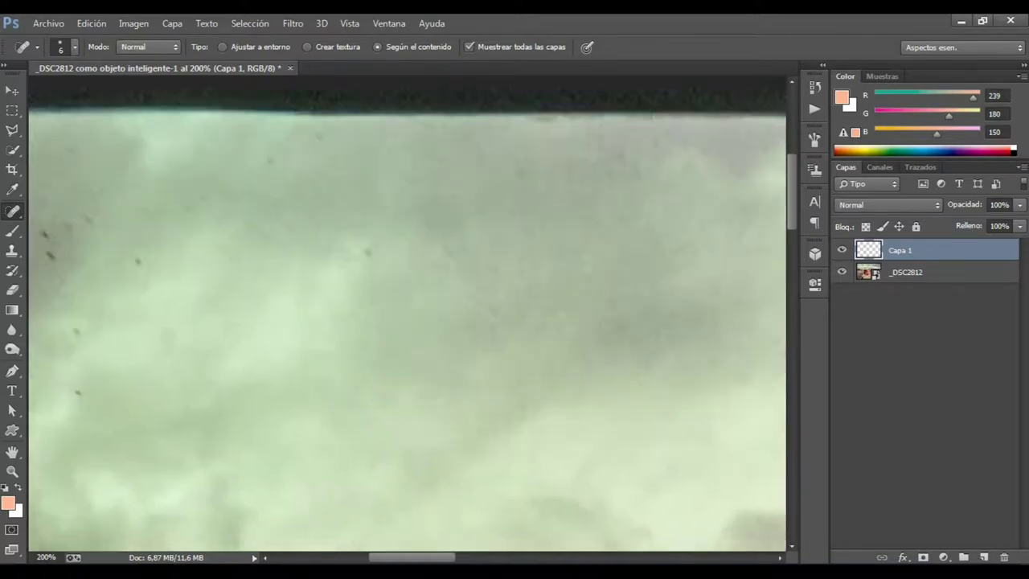
# Heal eight small remaining dust spots lower in the sky.
pyautogui.click(226, 277)
pyautogui.click(120, 359)
pyautogui.click(147, 416)
pyautogui.click(275, 384)
pyautogui.click(335, 252)
pyautogui.click(274, 323)
pyautogui.click(564, 243)
pyautogui.click(464, 150)
# Zoom and pan over the people, sky and clouds to inspect for remaining blemishes.
pyautogui.press('z')
pyautogui.hotkey('ctrl', '0')
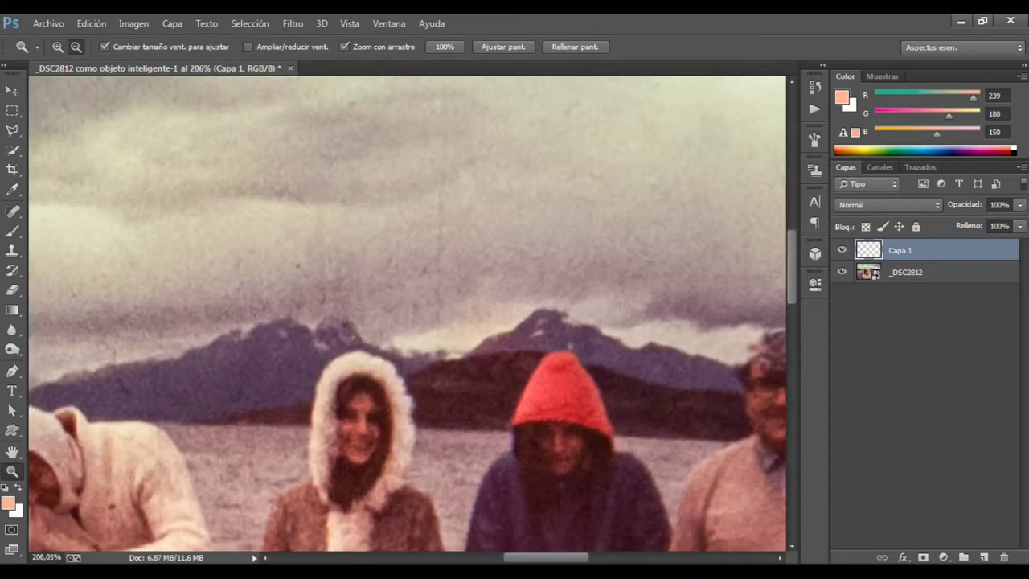
pyautogui.press('j')
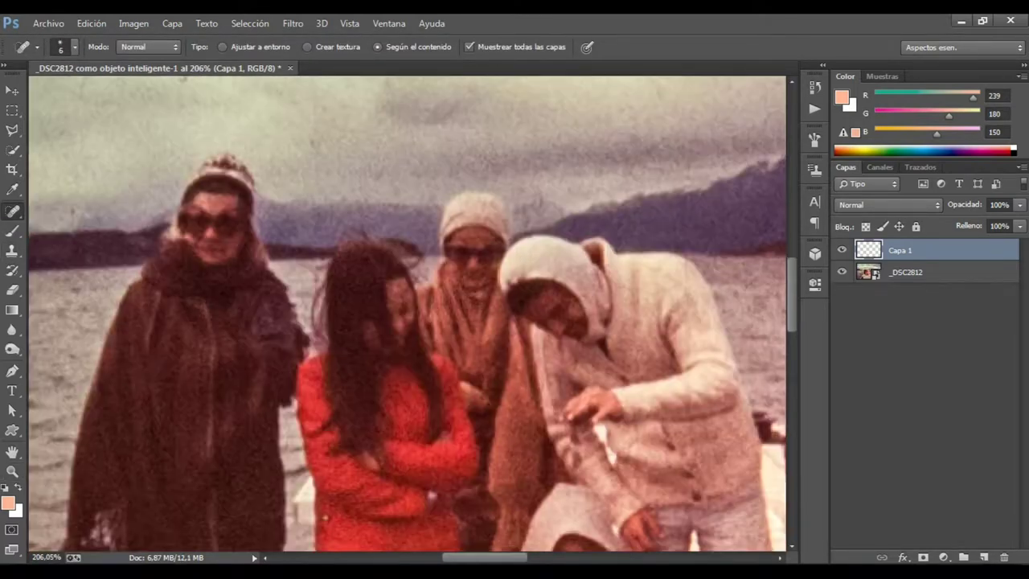
pyautogui.moveTo(97, 241); pyautogui.dragTo(379, 320)
pyautogui.moveTo(352, 272)
pyautogui.mouseDown()
pyautogui.moveTo(507, 281)
pyautogui.moveTo(506, 386)
pyautogui.moveTo(595, 385)
pyautogui.mouseUp()
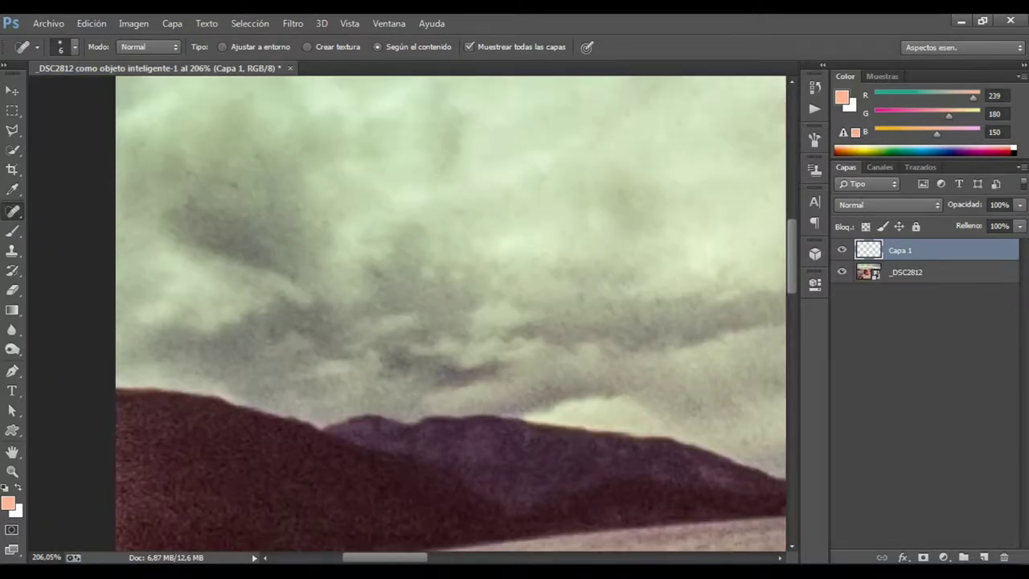
pyautogui.press('z')
pyautogui.hotkey('ctrl', '-')
pyautogui.press('s')
pyautogui.hotkey('ctrl', '0')
pyautogui.scroll(3, 407, 313)
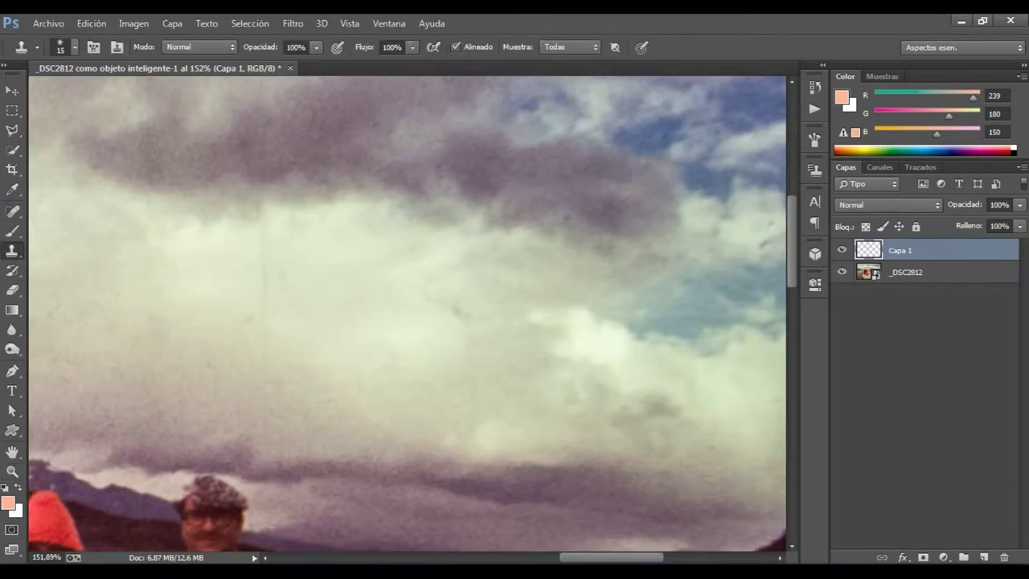
# Scroll across the photo checking for spots, zoom out to fit, and select the base _DSC2812 layer.
pyautogui.press('z')
pyautogui.hotkey('ctrl', '0')
pyautogui.scroll(5, 407, 314)
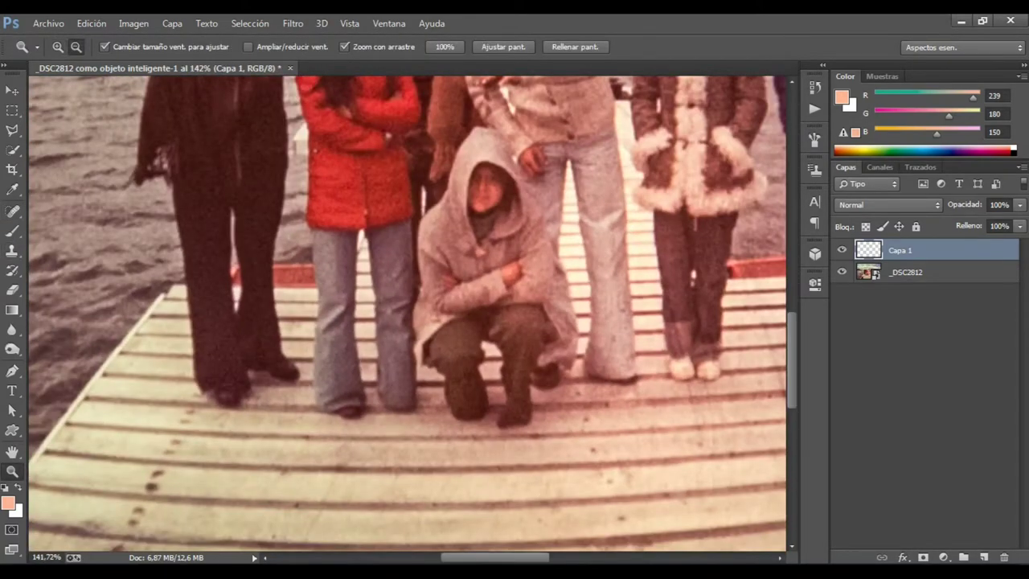
pyautogui.press('j')
pyautogui.scroll(3, 406, 313)
pyautogui.hscroll(3, 407, 313)
pyautogui.scroll(-3, 406, 313)
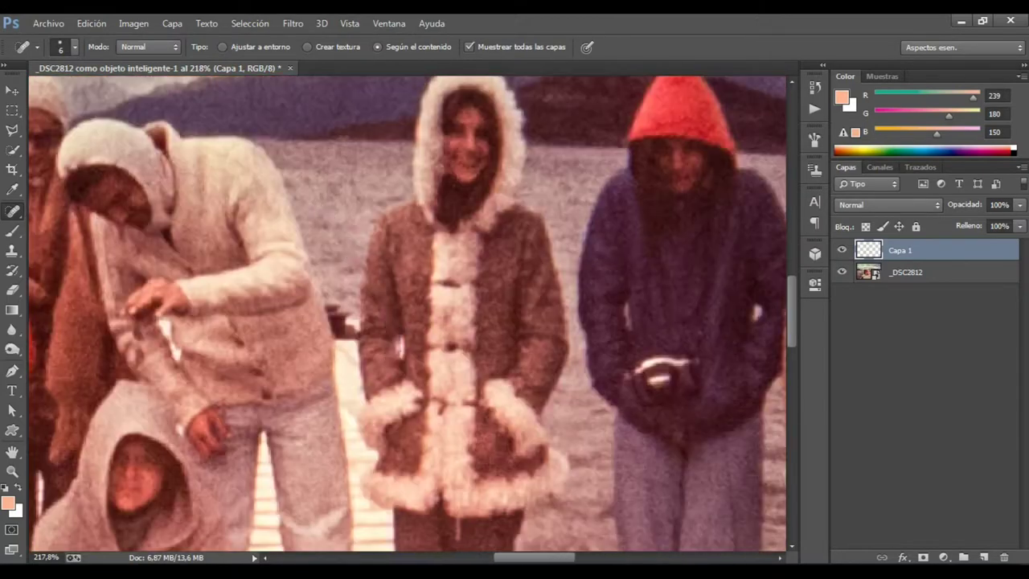
pyautogui.scroll(-2, 406, 313)
pyautogui.press('z')
pyautogui.scroll(-2, 407, 313)
pyautogui.hotkey('ctrl', '-')
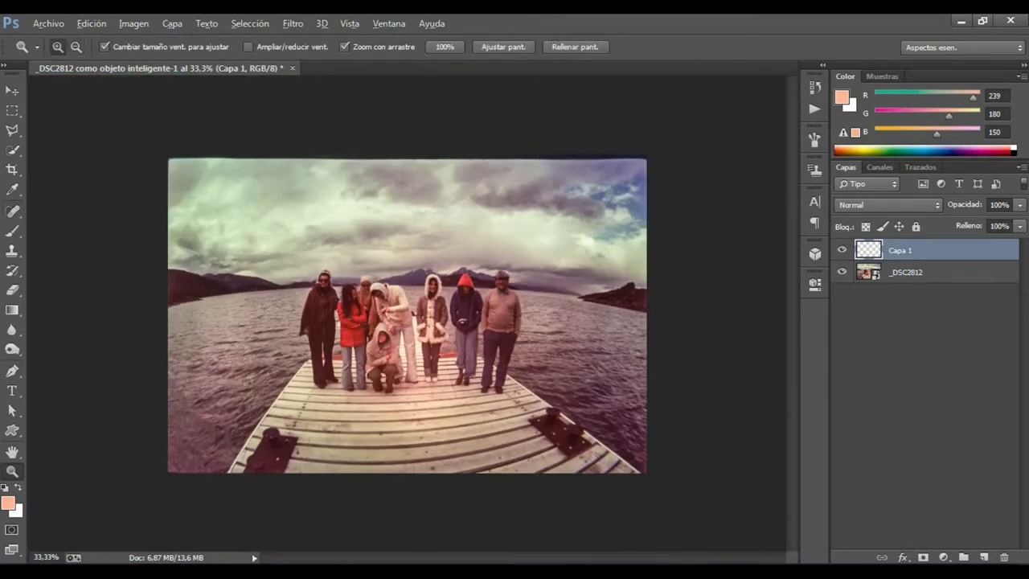
pyautogui.click(905, 271)
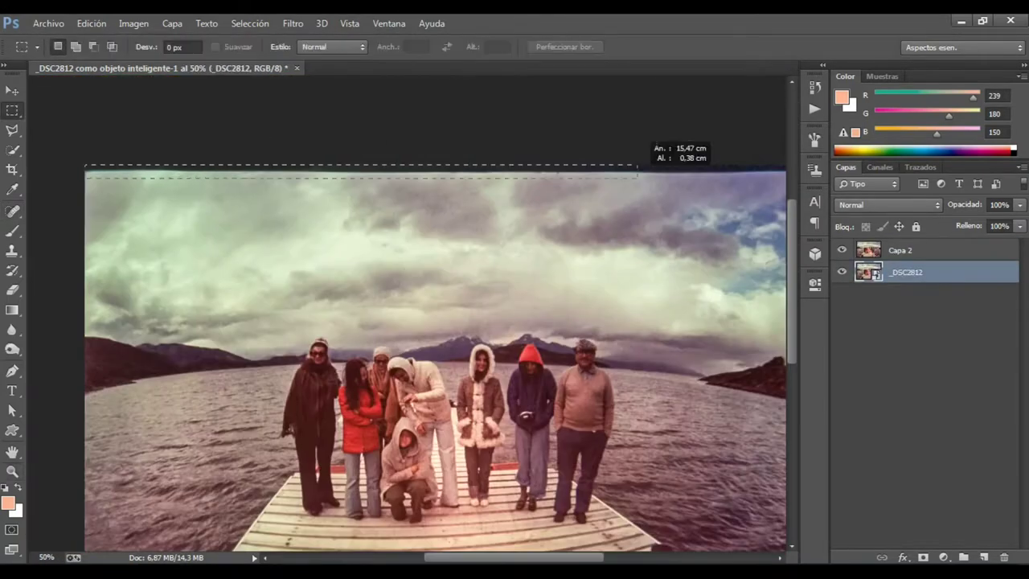
pyautogui.click(92, 23)
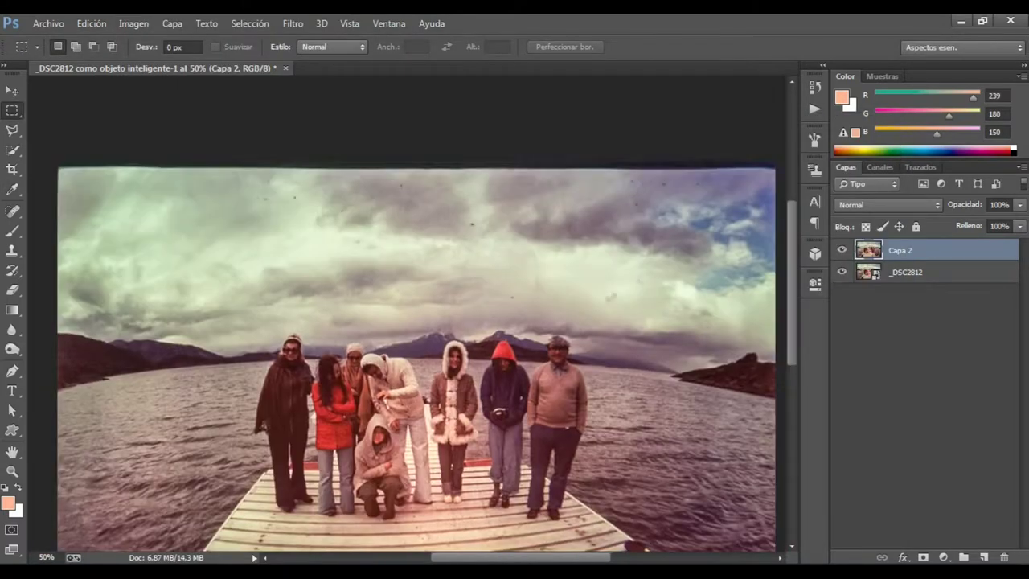
# Clone out the remaining sky blemishes on a new empty layer, then merge all visible layers.
pyautogui.hotkey('ctrl', 'shift', 'alt', 'n')
pyautogui.press('s')
pyautogui.hotkey('ctrl', '+')
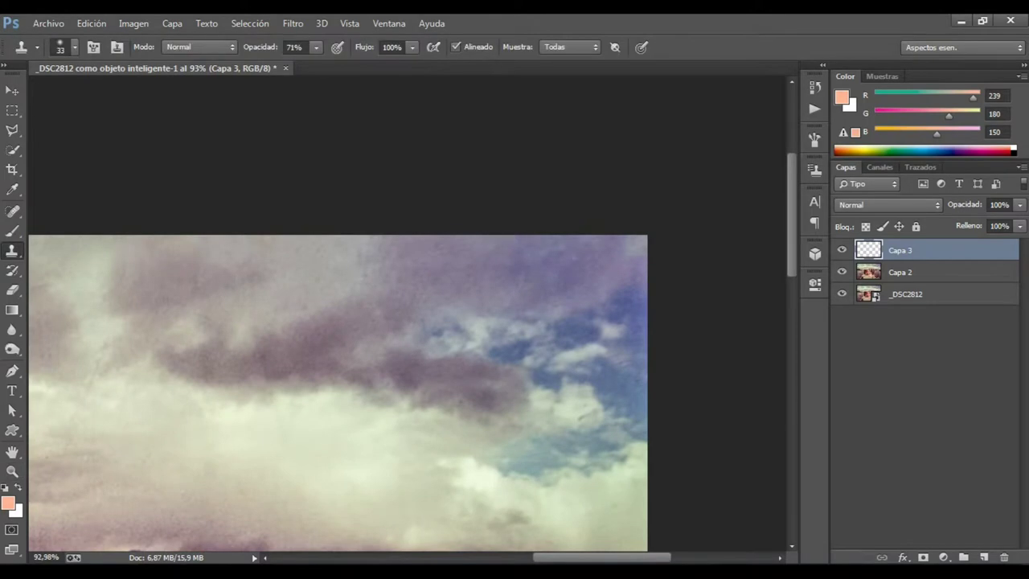
pyautogui.press('z')
pyautogui.hotkey('ctrl', '-')
pyautogui.hotkey('ctrl', '-')
pyautogui.hotkey('ctrl', '-')
pyautogui.hotkey('ctrl', 'shift', 'alt', 'e')
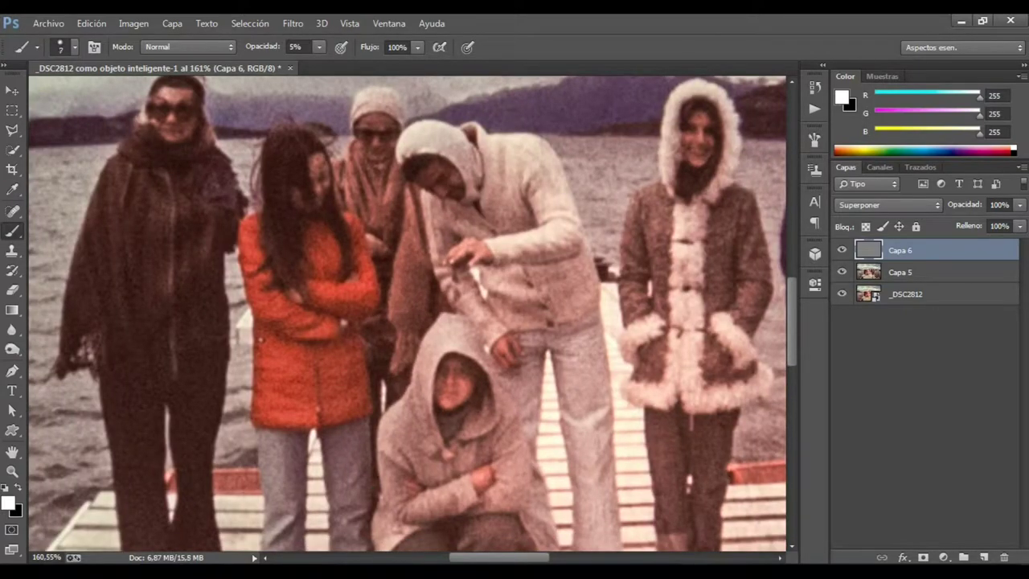
# Dodge the raised hand, the crouching person's hands, the white trousers and the knee with white strokes.
pyautogui.press('[')
pyautogui.press('[')
pyautogui.press(']')
pyautogui.press(']')
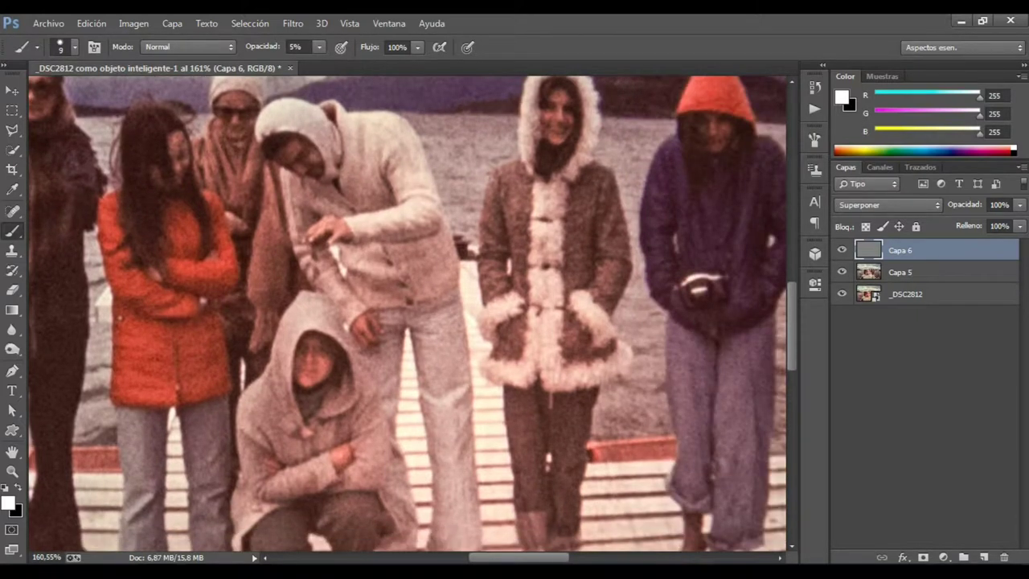
pyautogui.moveTo(296, 211); pyautogui.dragTo(315, 274)
pyautogui.keyDown('ctrl'); pyautogui.keyDown('alt'); pyautogui.click(492, 177); pyautogui.keyUp('alt'); pyautogui.keyUp('ctrl')
pyautogui.press(']')
pyautogui.moveTo(382, 372); pyautogui.dragTo(385, 382)
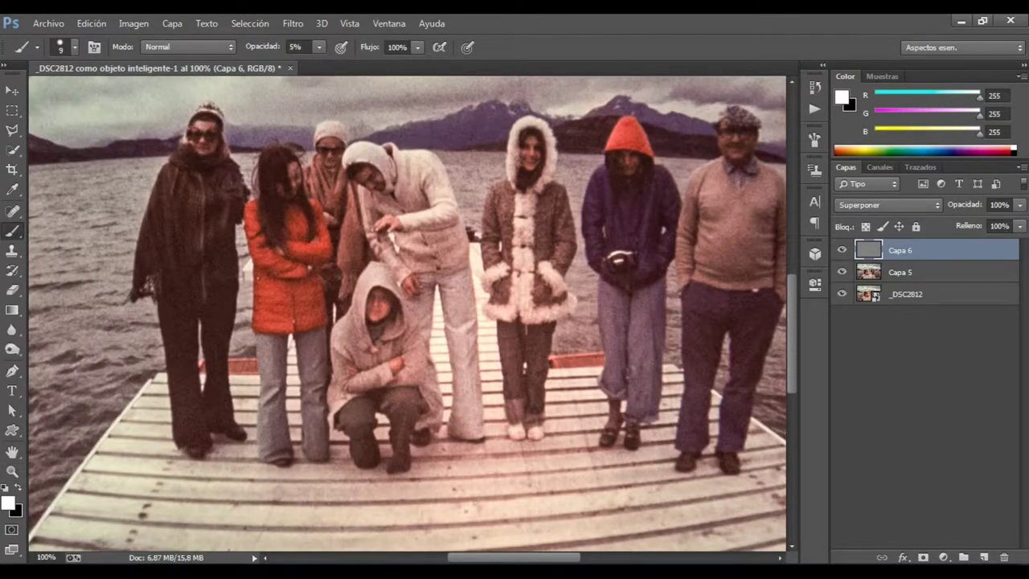
pyautogui.moveTo(442, 398); pyautogui.dragTo(441, 410)
pyautogui.moveTo(349, 413); pyautogui.dragTo(349, 427)
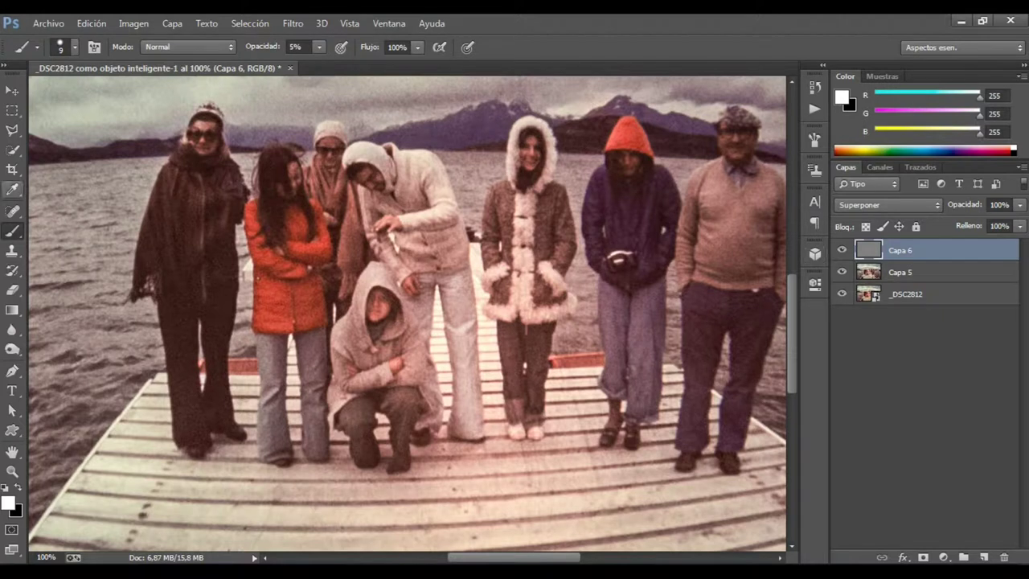
# Add larger soft white dodging strokes across the lower group and pier planks.
pyautogui.press('e')
pyautogui.scroll(2, 432, 373)
pyautogui.press('b')
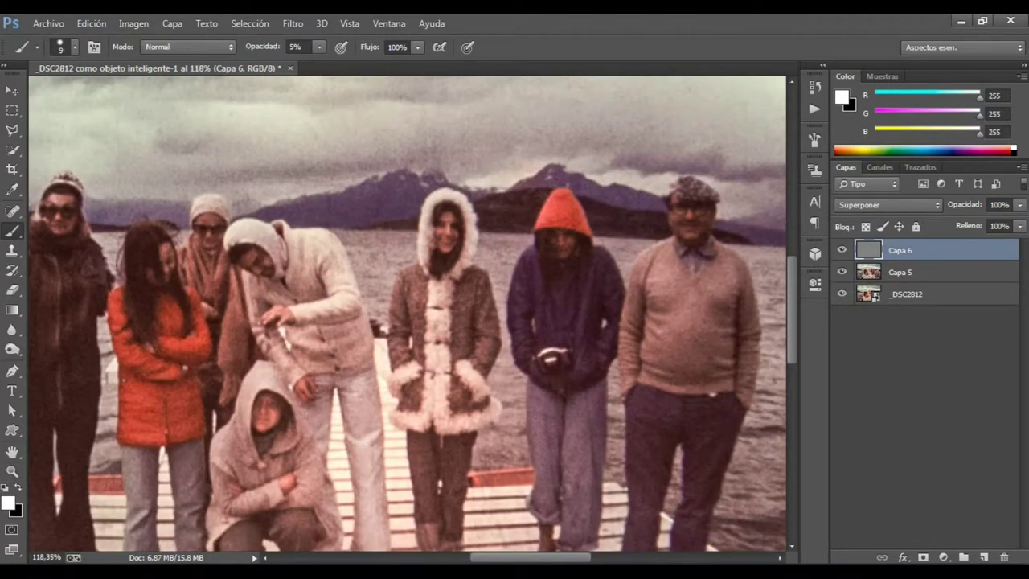
pyautogui.moveTo(406, 321); pyautogui.dragTo(386, 278)
pyautogui.press(']')
pyautogui.press(']')
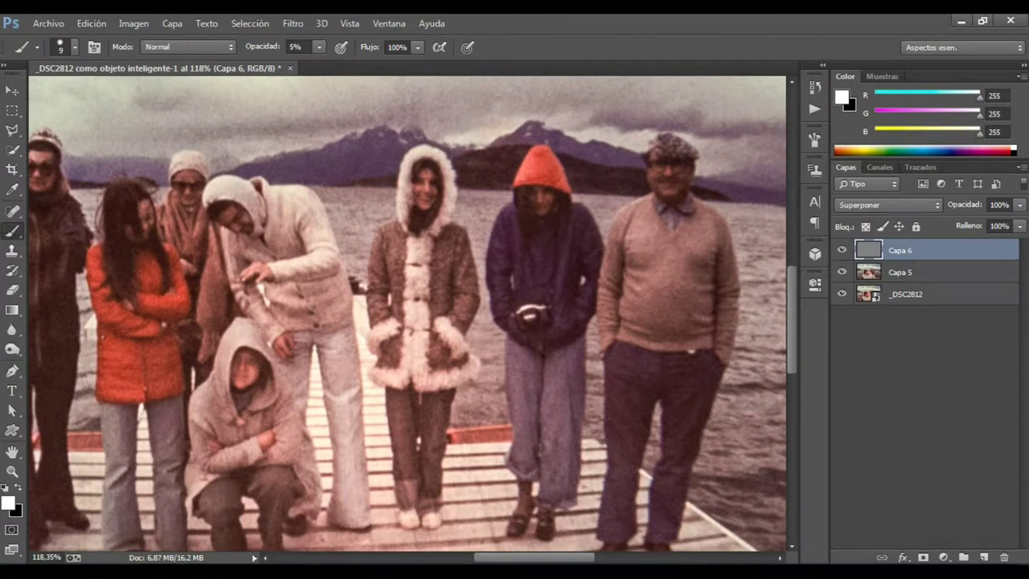
pyautogui.press('[')
pyautogui.press(']')
pyautogui.press(']')
pyautogui.moveTo(652, 365); pyautogui.dragTo(532, 373)
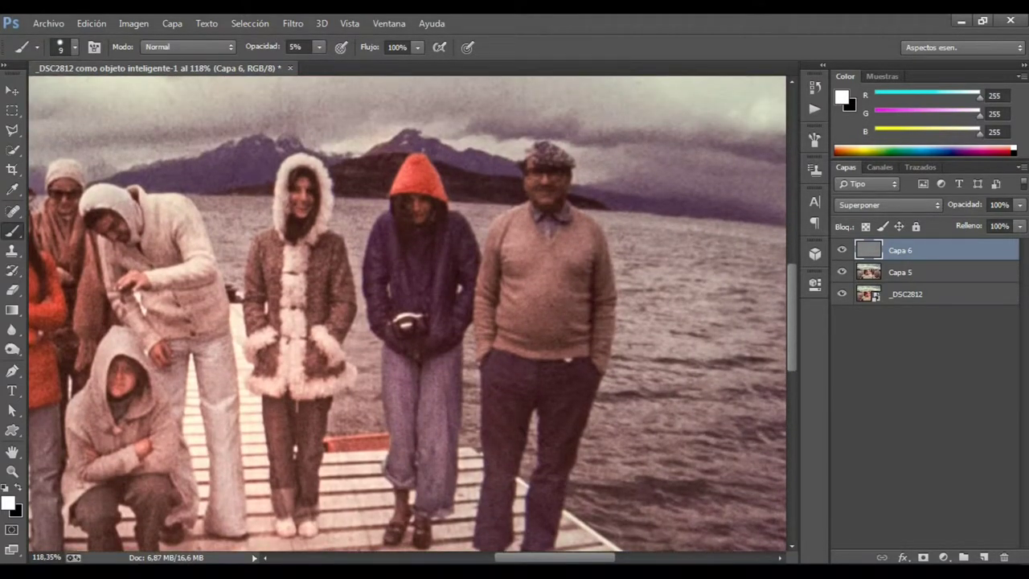
pyautogui.press(']')
pyautogui.press(']')
pyautogui.press(']')
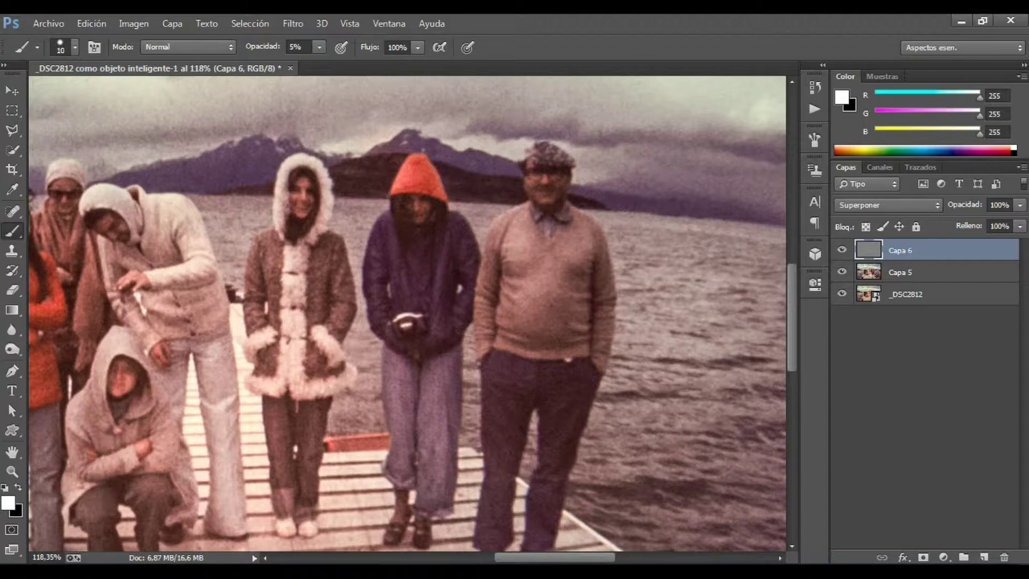
pyautogui.moveTo(407, 324); pyautogui.dragTo(364, 193)
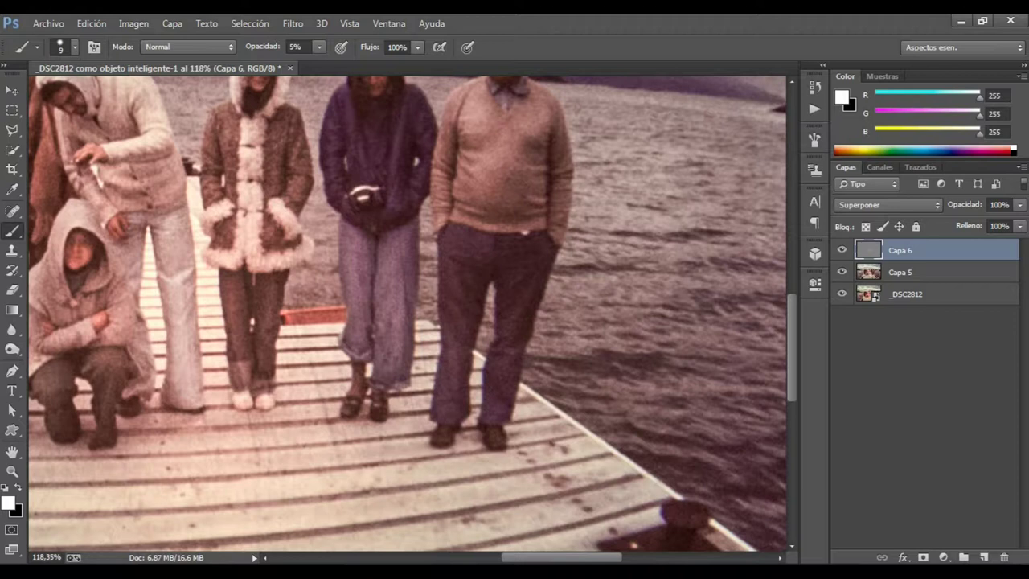
pyautogui.moveTo(408, 314); pyautogui.dragTo(450, 315)
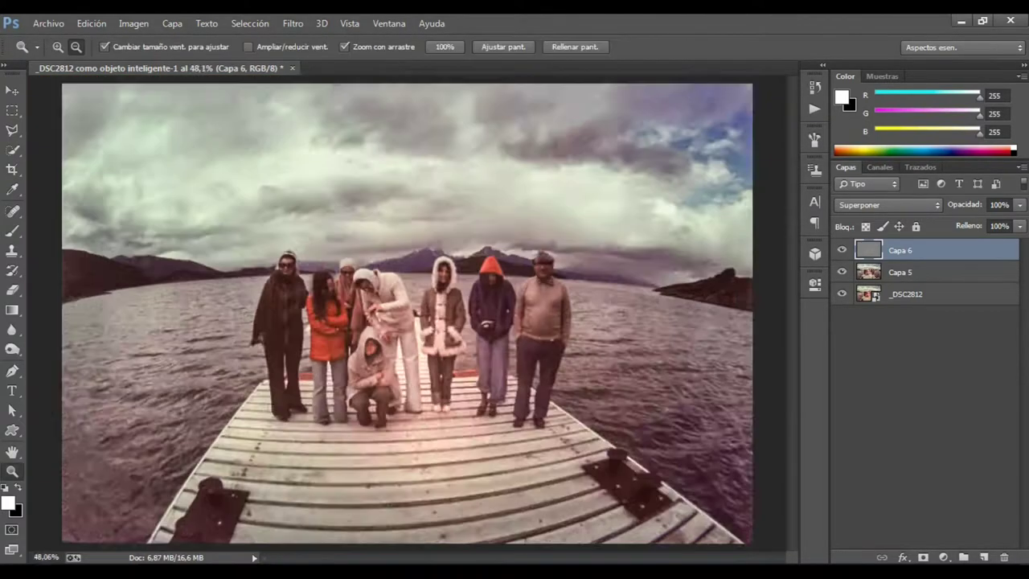
pyautogui.hotkey('ctrl', 'shift', 'alt', 'n')
# On the new grey Capa 7 overlay, burn the people and pier with a soft black brush at varying sizes.
pyautogui.moveTo(386, 314); pyautogui.dragTo(434, 313)
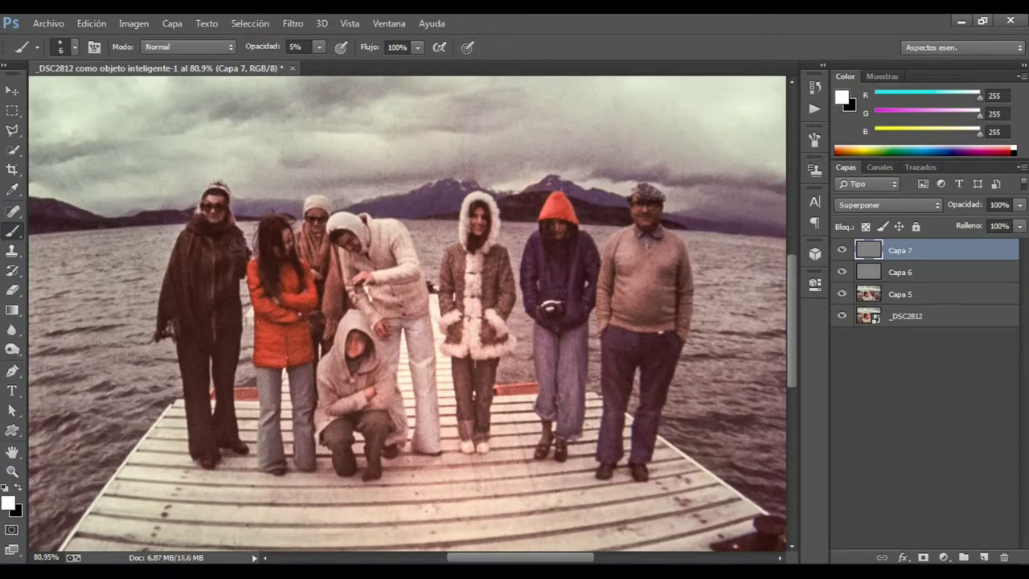
pyautogui.press('x')
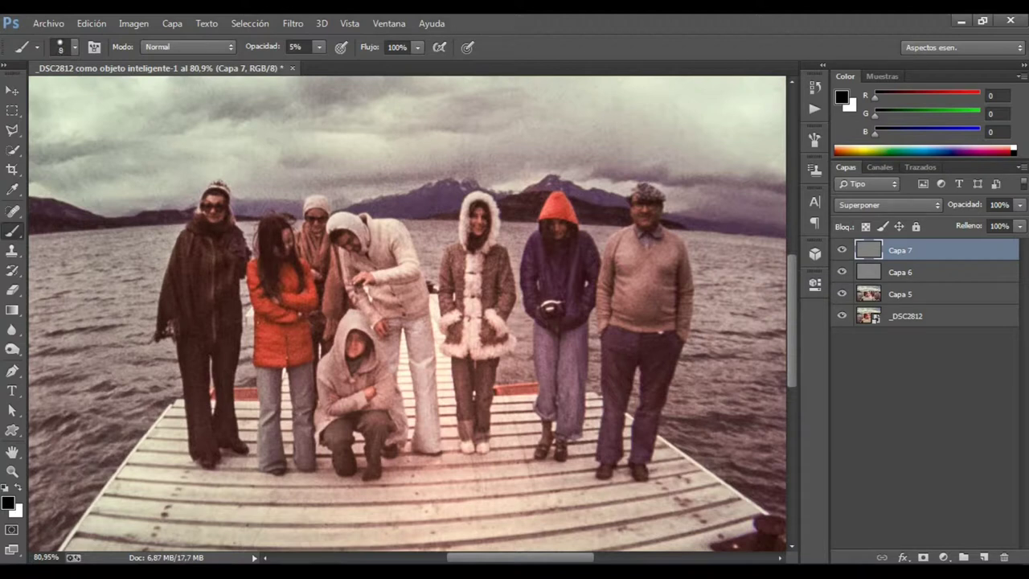
pyautogui.press(']')
pyautogui.press('[')
pyautogui.press(']')
pyautogui.press(']')
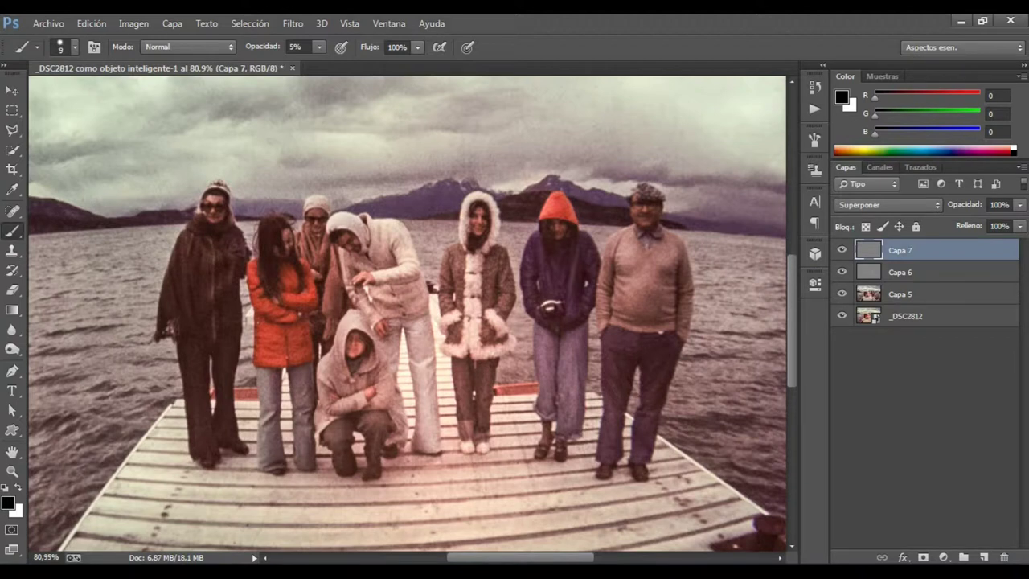
pyautogui.press('[')
pyautogui.press('[')
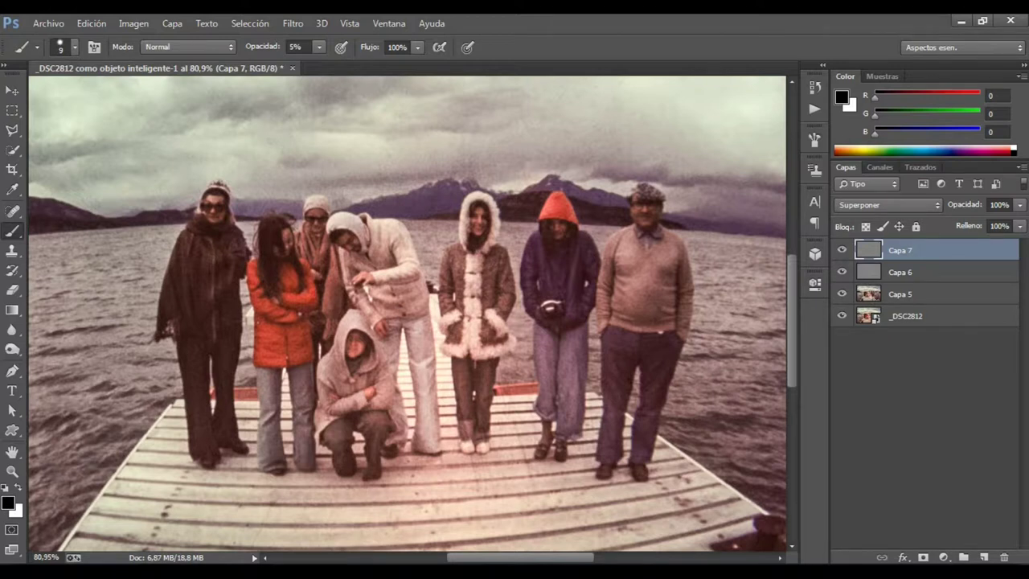
pyautogui.press(']')
pyautogui.press(']')
pyautogui.hotkey('ctrl', '-')
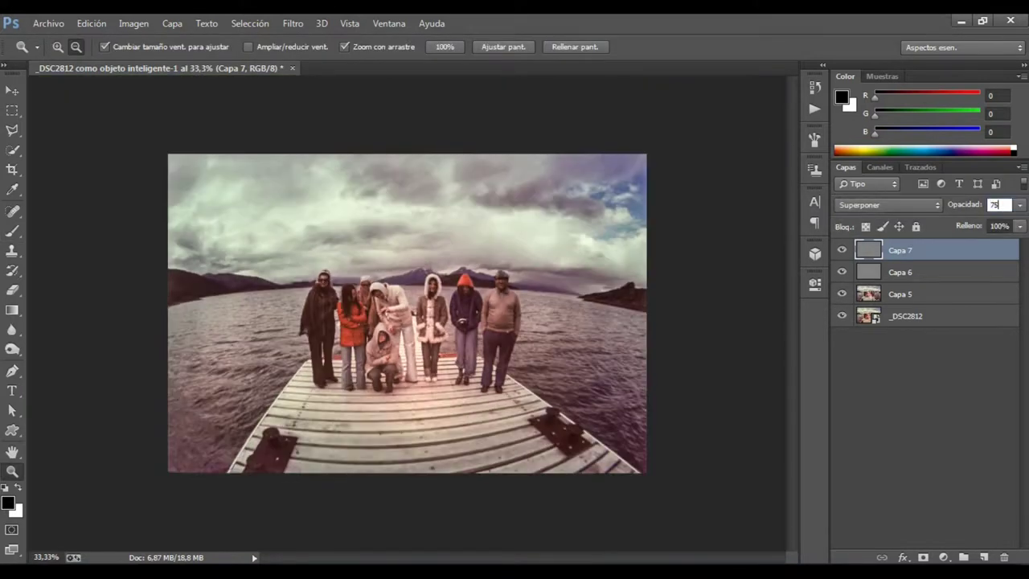
pyautogui.hotkey('alt', '[')
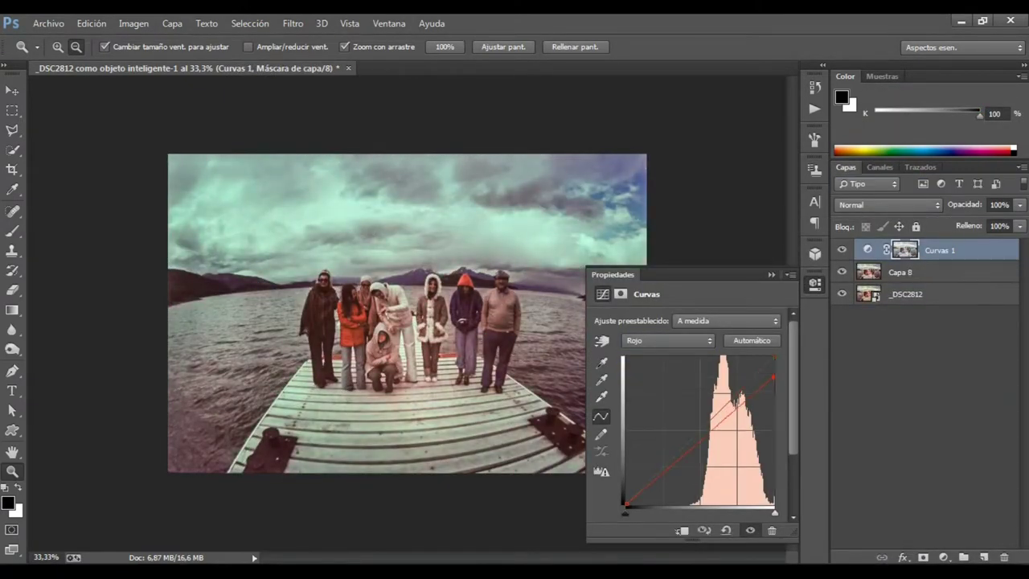
# Invert the Curvas 1 mask and paint it back in white over the people with an 18% brush.
pyautogui.click(867, 250)
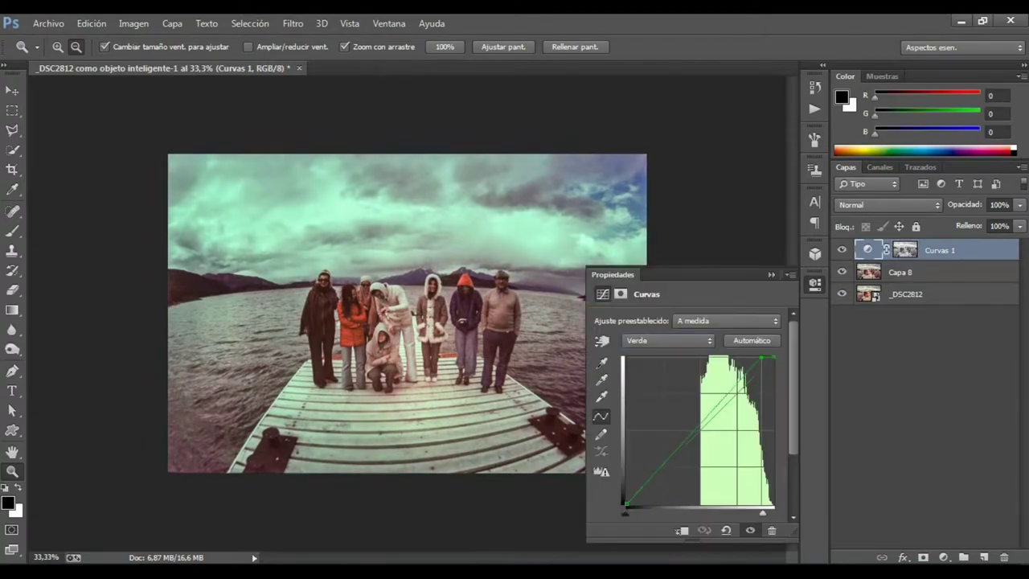
pyautogui.hotkey('ctrl', 'i')
pyautogui.press('b')
pyautogui.press('x')
pyautogui.moveTo(425, 416); pyautogui.dragTo(450, 405)
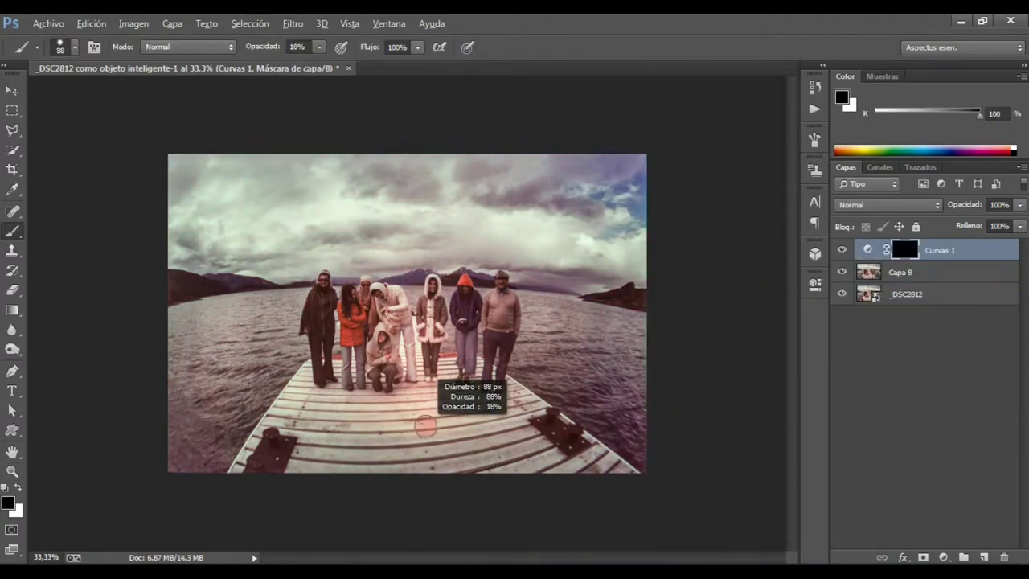
pyautogui.moveTo(408, 336); pyautogui.dragTo(438, 336)
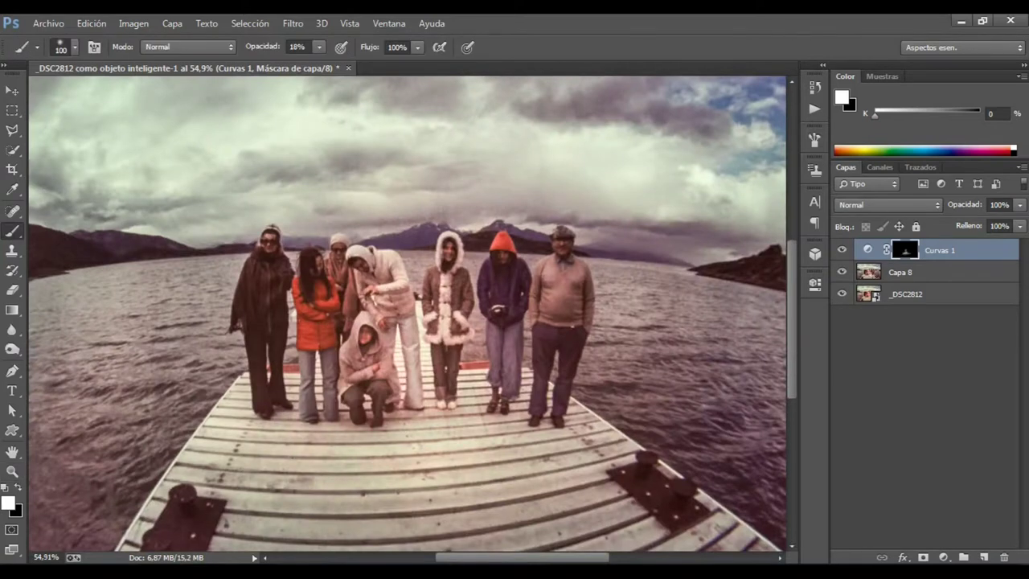
# Lower Curvas 1 to 60% opacity and zoom out to the whole photo.
pyautogui.press('z')
pyautogui.press('6')
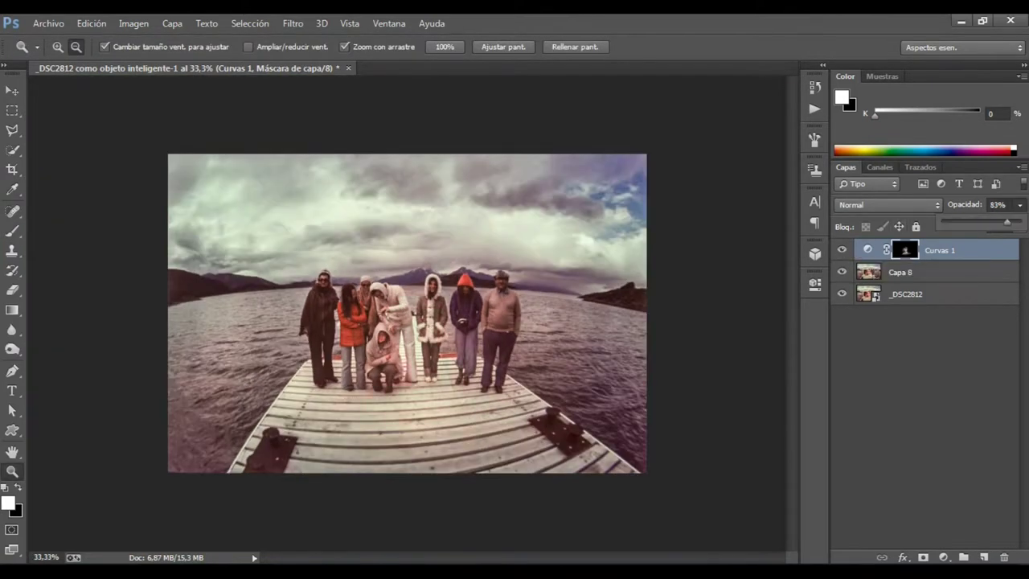
pyautogui.press('b')
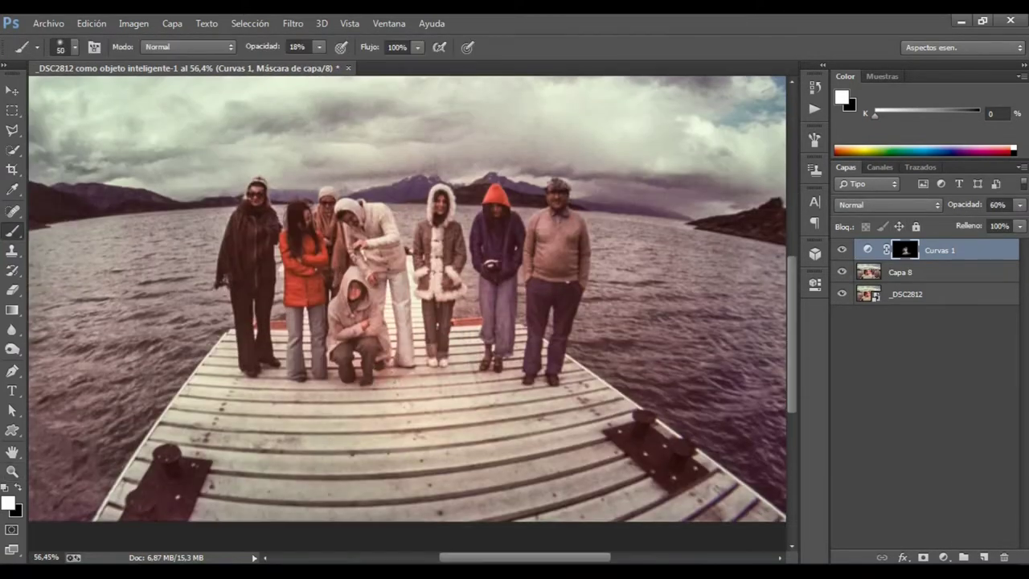
pyautogui.press('z')
pyautogui.hotkey('ctrl', '-')
pyautogui.hotkey('ctrl', '-')
pyautogui.click(879, 167)
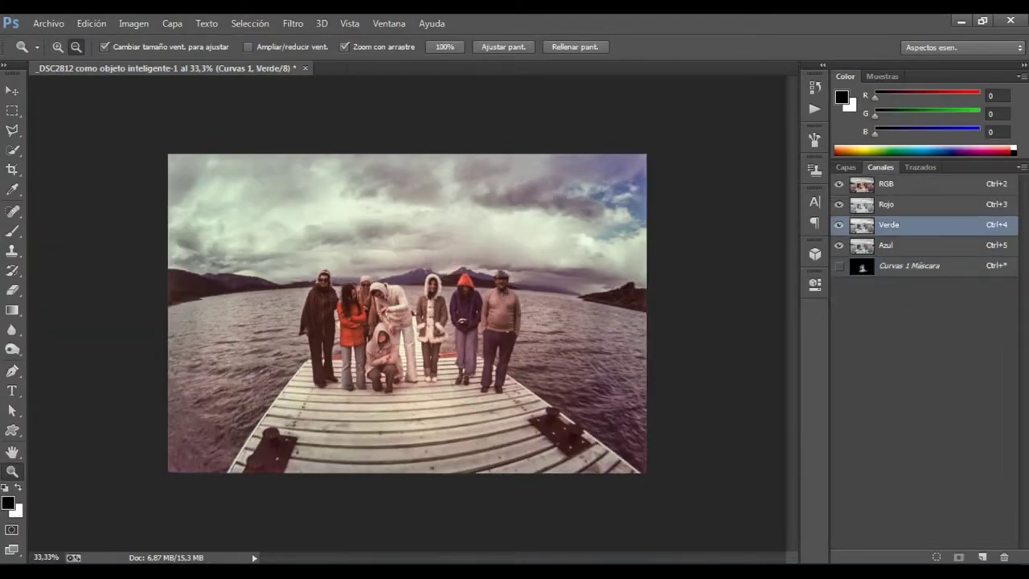
pyautogui.click(845, 166)
# Load the image luminosity as a selection and add a Curvas 2 S-curve for contrast.
pyautogui.hotkey('ctrl', 'alt', '2')
pyautogui.click(942, 557)
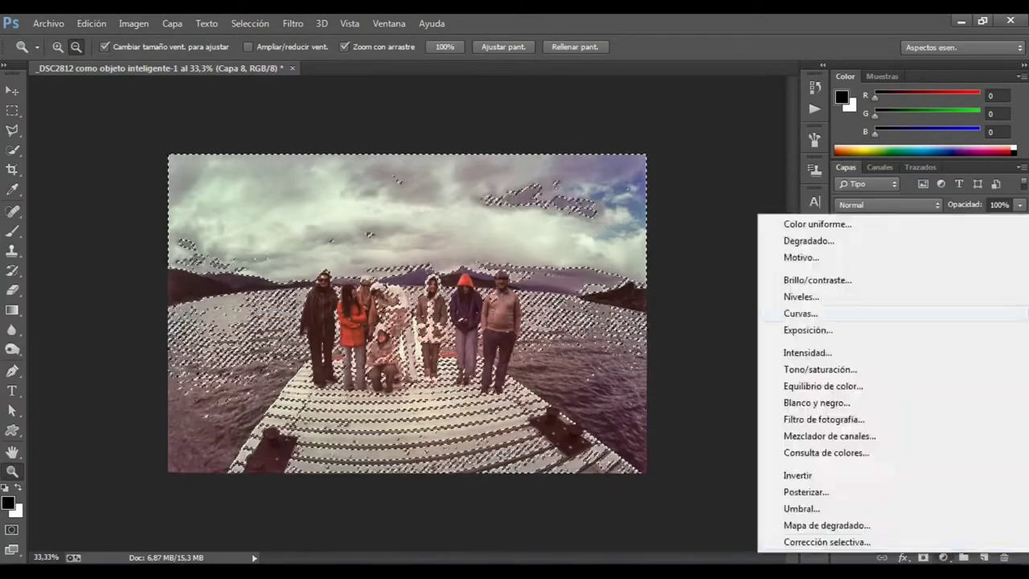
pyautogui.click(990, 311)
pyautogui.moveTo(728, 402); pyautogui.dragTo(728, 386)
pyautogui.moveTo(659, 469); pyautogui.dragTo(660, 466)
pyautogui.click(814, 283)
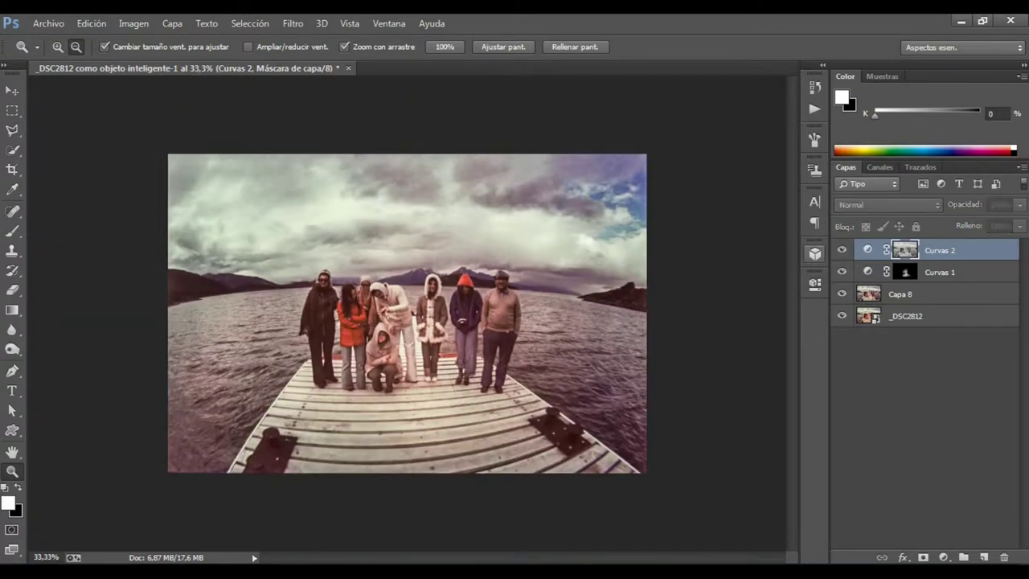
pyautogui.press('b')
pyautogui.press('x')
pyautogui.press('2')
pyautogui.press('4')
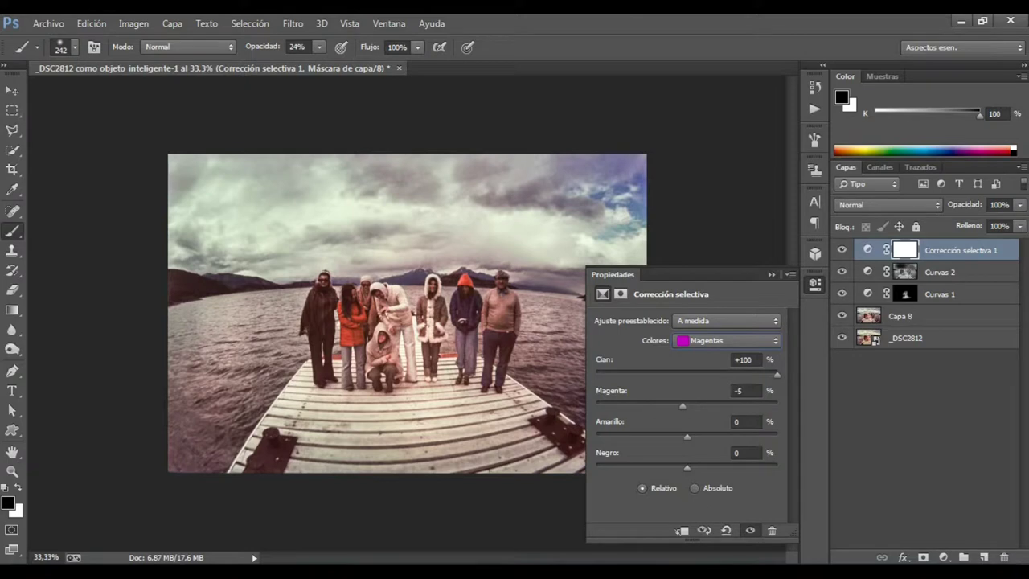
# Adjust the Reds and Yellows colour ranges in the Selective Color correction toward cyan.
pyautogui.click(726, 340)
pyautogui.click(707, 340)
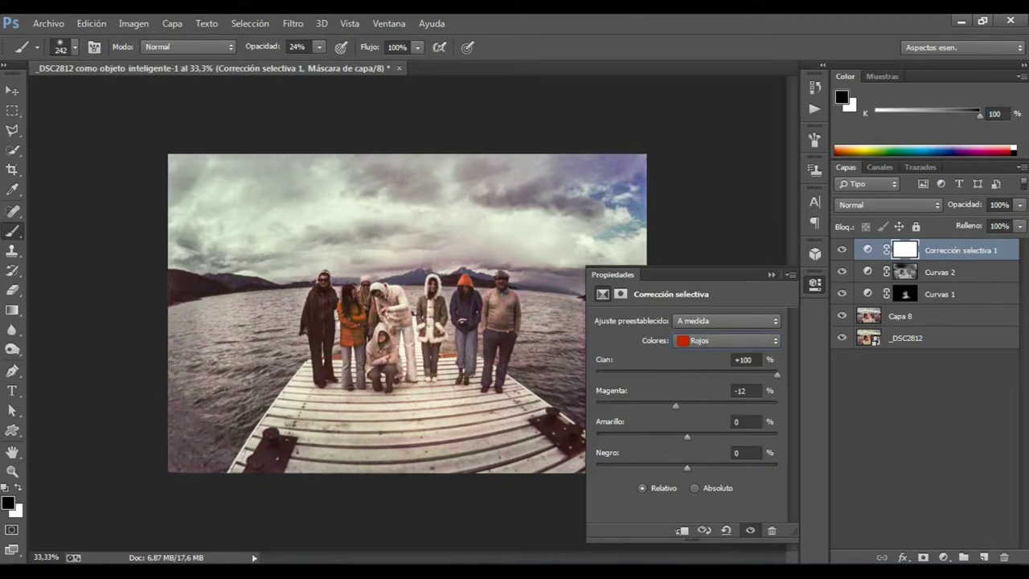
pyautogui.click(726, 340)
pyautogui.click(699, 354)
pyautogui.click(814, 283)
# Set up a small white brush at 100% opacity, zoomed in on the left of the group.
pyautogui.press('x')
pyautogui.press('0')
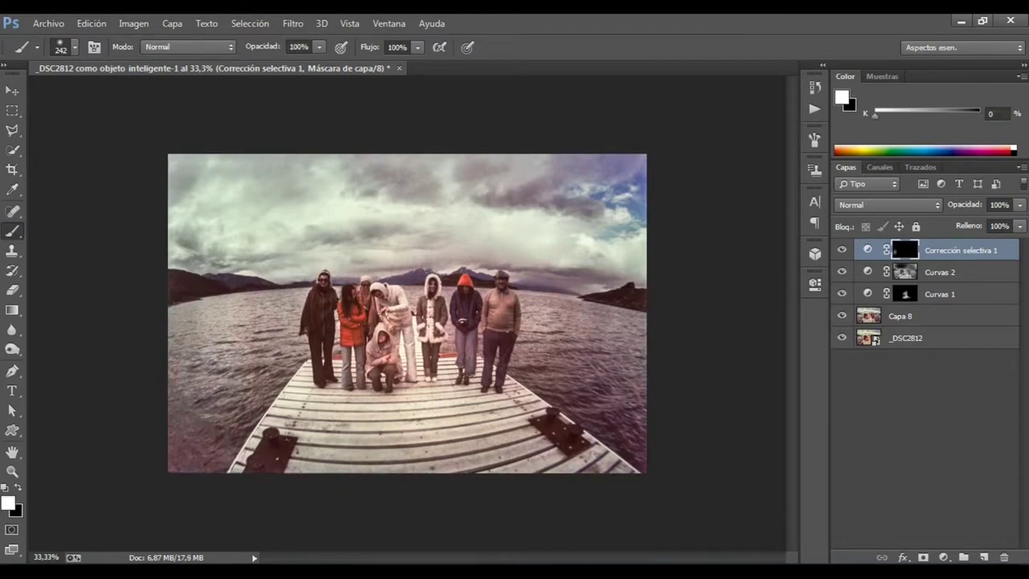
pyautogui.moveTo(272, 306); pyautogui.dragTo(322, 305)
pyautogui.moveTo(241, 345); pyautogui.dragTo(144, 344)
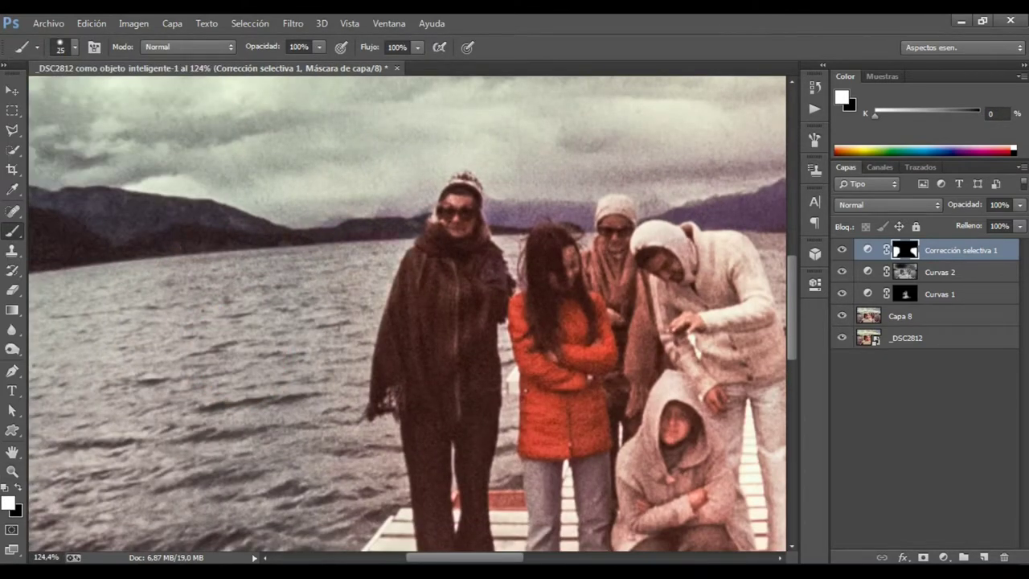
pyautogui.press('x')
pyautogui.press('x')
pyautogui.scroll(-3, 407, 313)
pyautogui.scroll(-2, 407, 313)
pyautogui.press('x')
pyautogui.press('x')
pyautogui.scroll(-3, 406, 313)
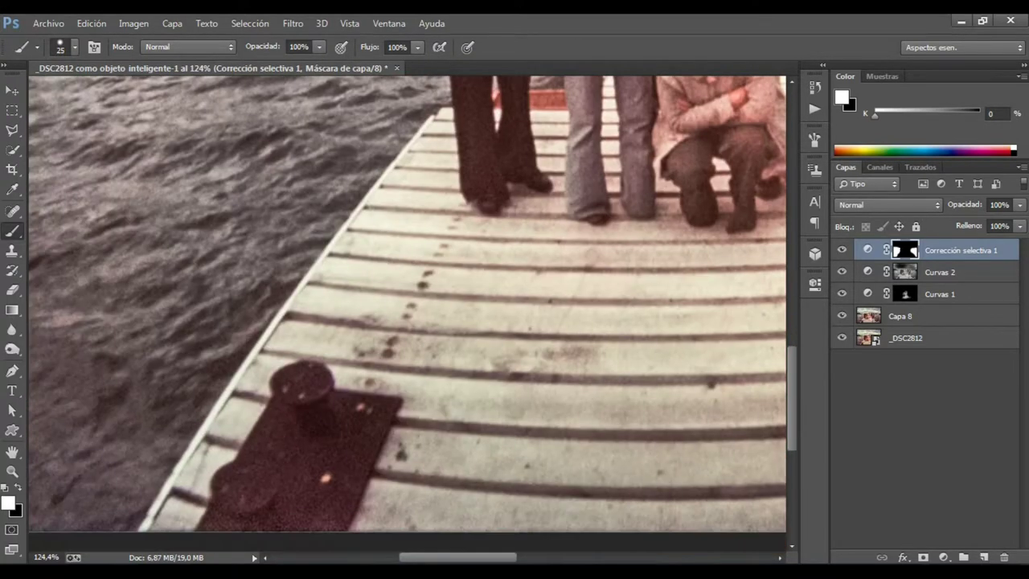
pyautogui.hscroll(-3, 406, 313)
# Add the empty Capa 9 layer for retouching.
pyautogui.hotkey('ctrl', 'shift', 'alt', 'n')
pyautogui.press('x')
pyautogui.press('s')
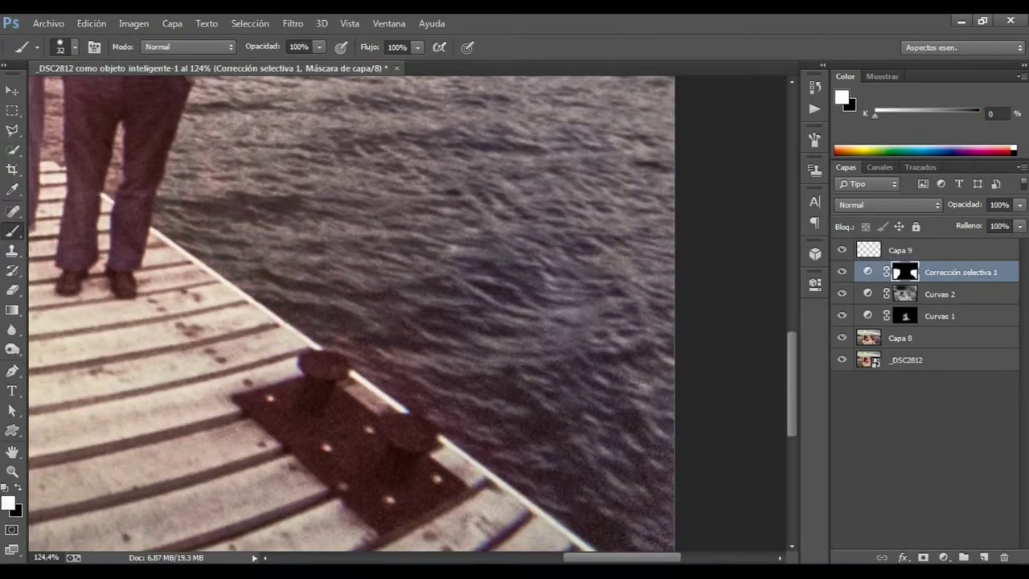
pyautogui.scroll(3, 407, 314)
pyautogui.hscroll(-1, 407, 313)
# Toggle between black and white brush colours while moving around the photo.
pyautogui.press('x')
pyautogui.scroll(3, 407, 313)
pyautogui.press('x')
pyautogui.press('x')
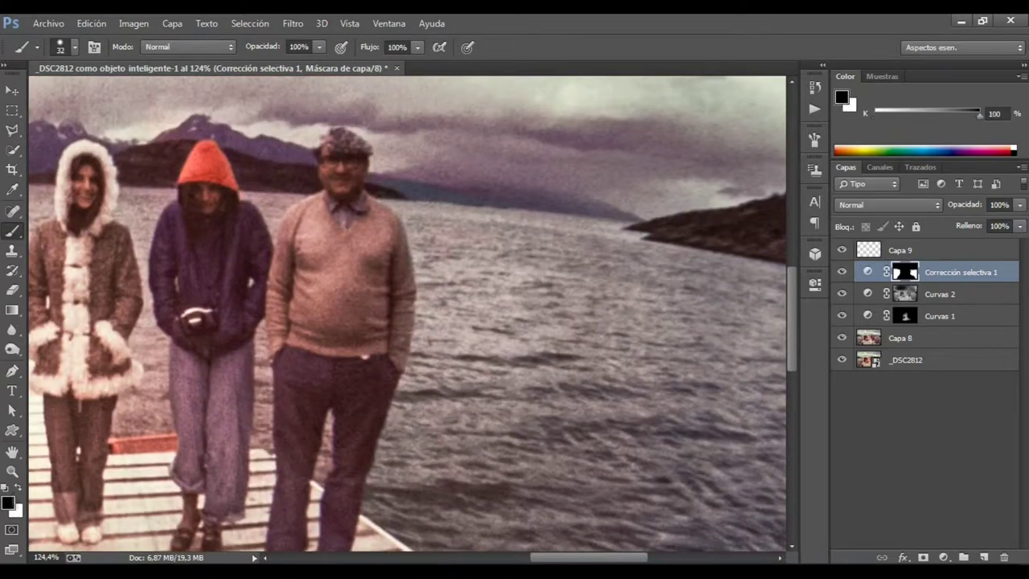
pyautogui.press('x')
pyautogui.press('x')
pyautogui.press('x')
pyautogui.press('x')
pyautogui.press('x')
pyautogui.hscroll(3, 407, 313)
pyautogui.scroll(-1, 407, 313)
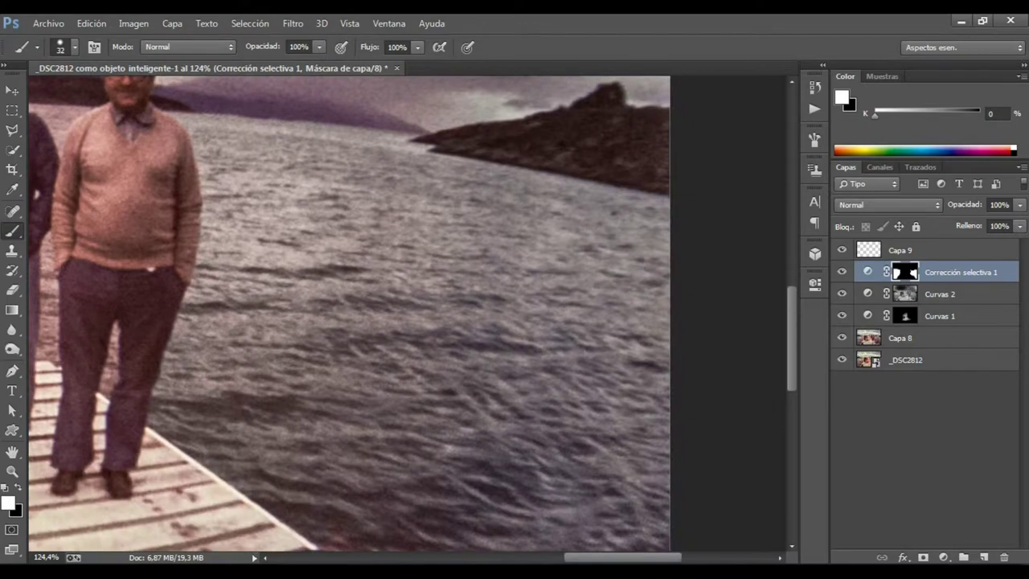
pyautogui.scroll(-3, 406, 314)
pyautogui.hscroll(1, 407, 314)
# Paint the lake water into the Selective Color mask, viewing the mask on its own.
pyautogui.keyDown('alt'); pyautogui.click(904, 272); pyautogui.keyUp('alt')
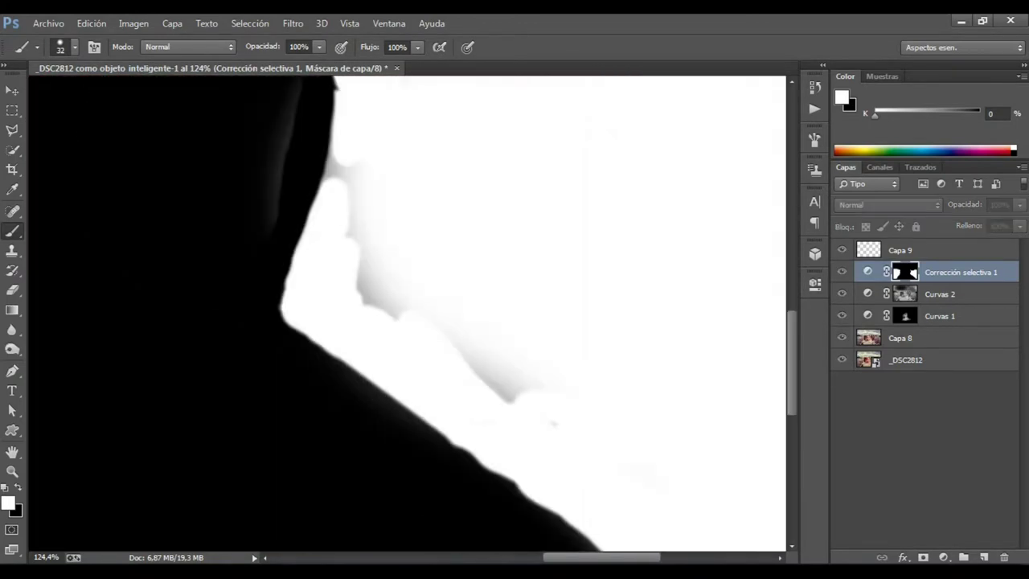
pyautogui.hotkey('ctrl', '0')
pyautogui.press('x')
pyautogui.moveTo(550, 311); pyautogui.dragTo(553, 362)
pyautogui.moveTo(262, 303); pyautogui.dragTo(264, 329)
pyautogui.moveTo(257, 390); pyautogui.dragTo(185, 514)
pyautogui.keyDown('alt'); pyautogui.click(904, 272); pyautogui.keyUp('alt')
# Refine the mask edges around the crouching figure with a smaller brush.
pyautogui.press('x')
pyautogui.moveTo(353, 294); pyautogui.dragTo(418, 294)
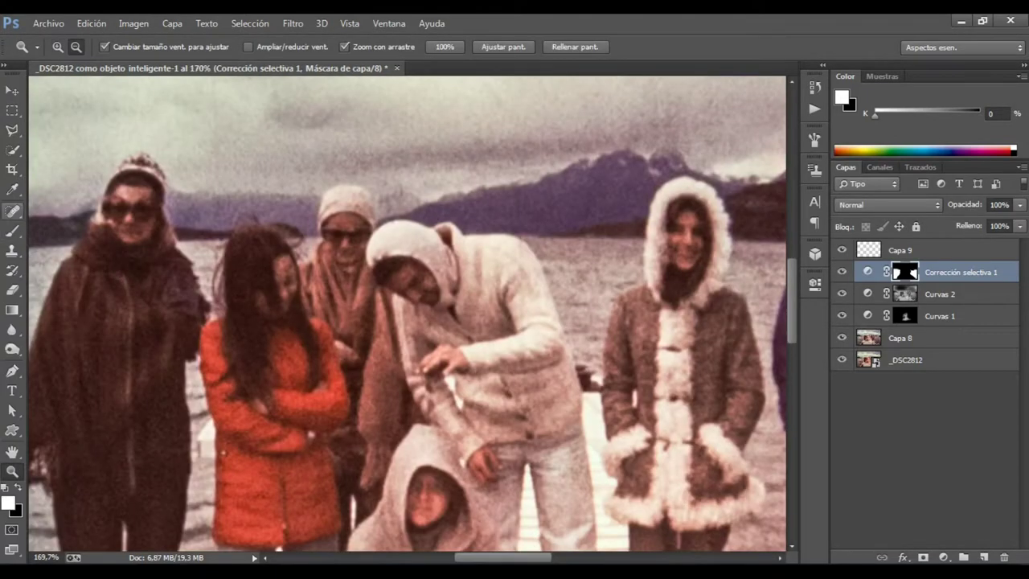
pyautogui.press('x')
pyautogui.press('[')
pyautogui.press('[')
pyautogui.press('[')
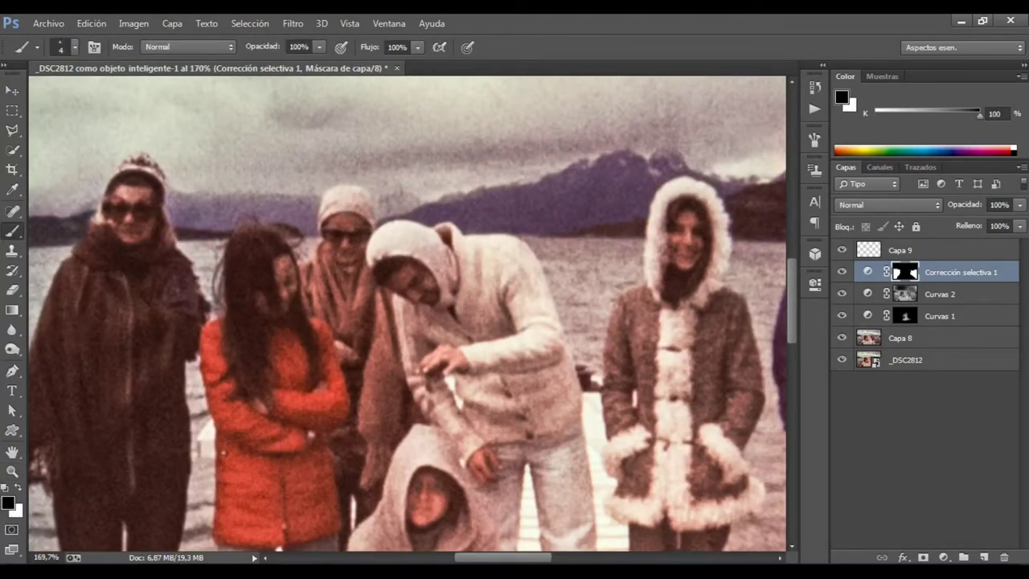
pyautogui.press('x')
pyautogui.moveTo(402, 321); pyautogui.dragTo(434, 213)
pyautogui.press(']')
pyautogui.press(']')
pyautogui.press(']')
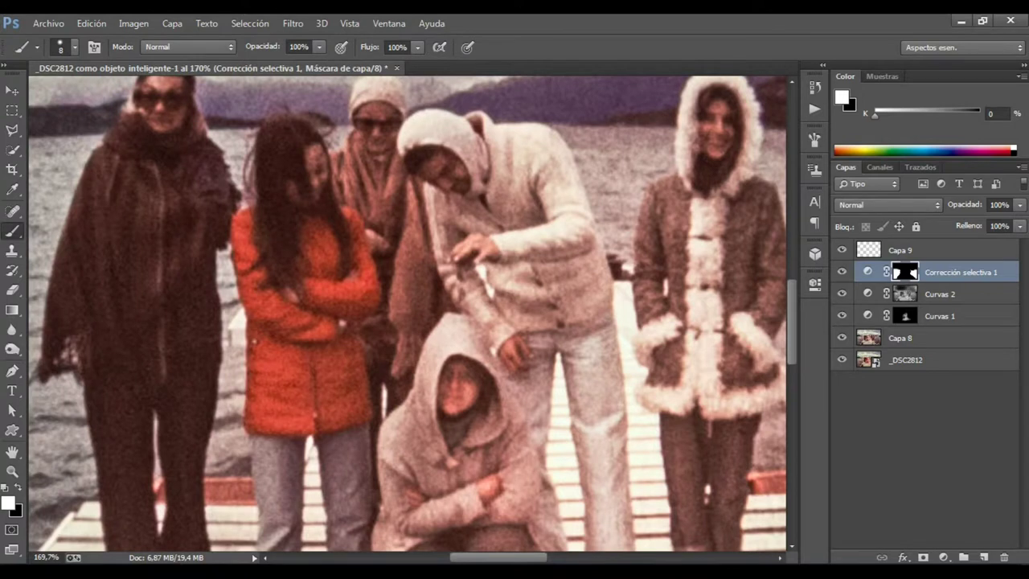
# Refine the mask around the right-hand people, the man in the cap and the mountains.
pyautogui.press('x')
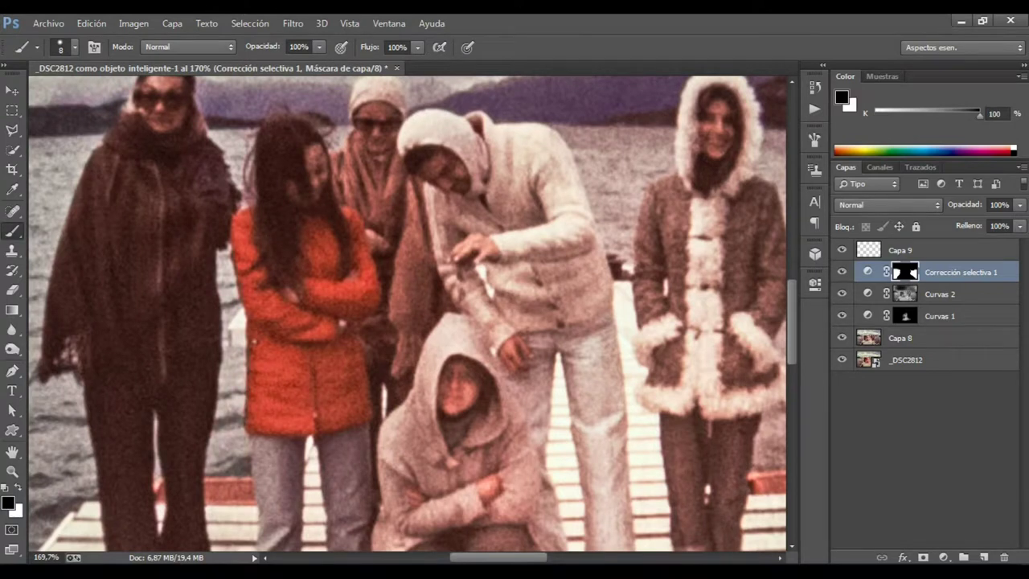
pyautogui.moveTo(514, 305); pyautogui.dragTo(285, 366)
pyautogui.press('x')
pyautogui.press('x')
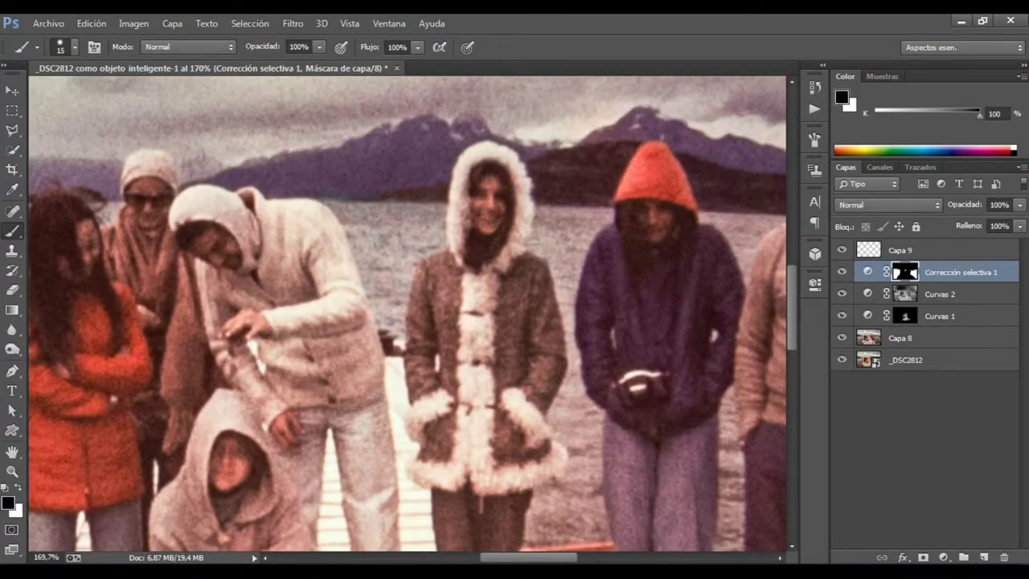
pyautogui.moveTo(402, 322); pyautogui.dragTo(114, 302)
pyautogui.press('x')
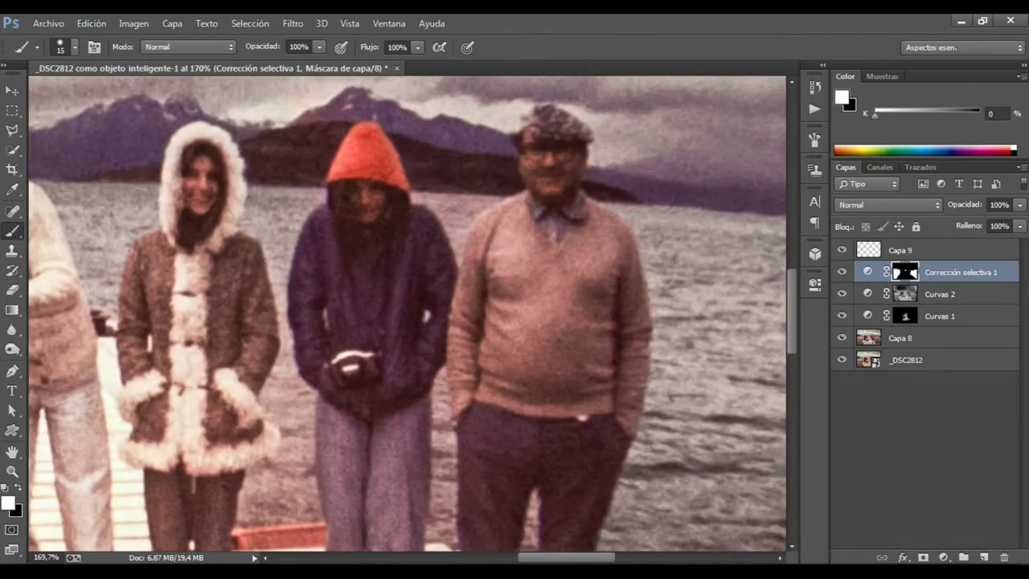
pyautogui.scroll(-3, 407, 313)
pyautogui.press('x')
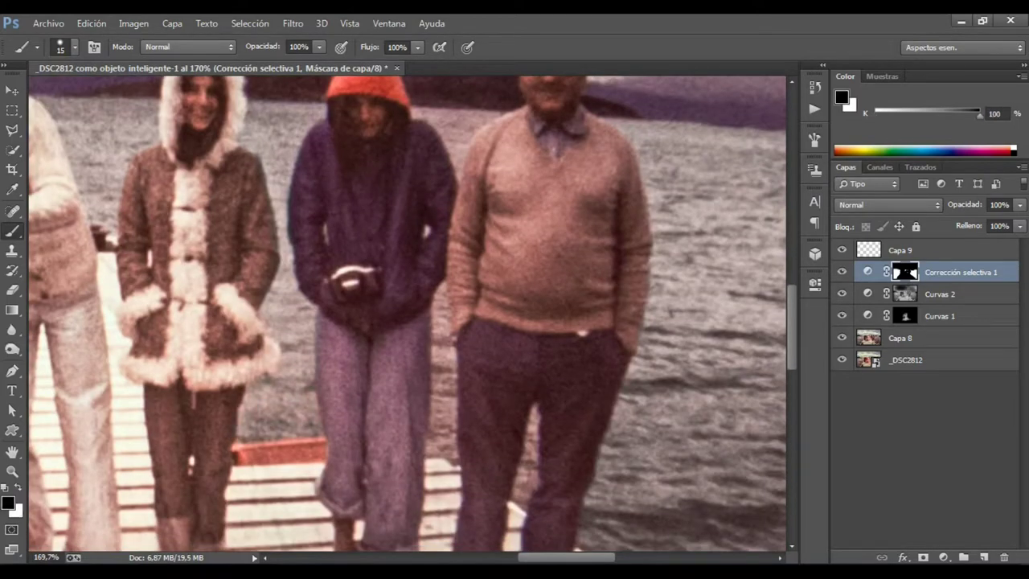
pyautogui.moveTo(402, 322); pyautogui.dragTo(424, 393)
pyautogui.press('x')
pyautogui.press('x')
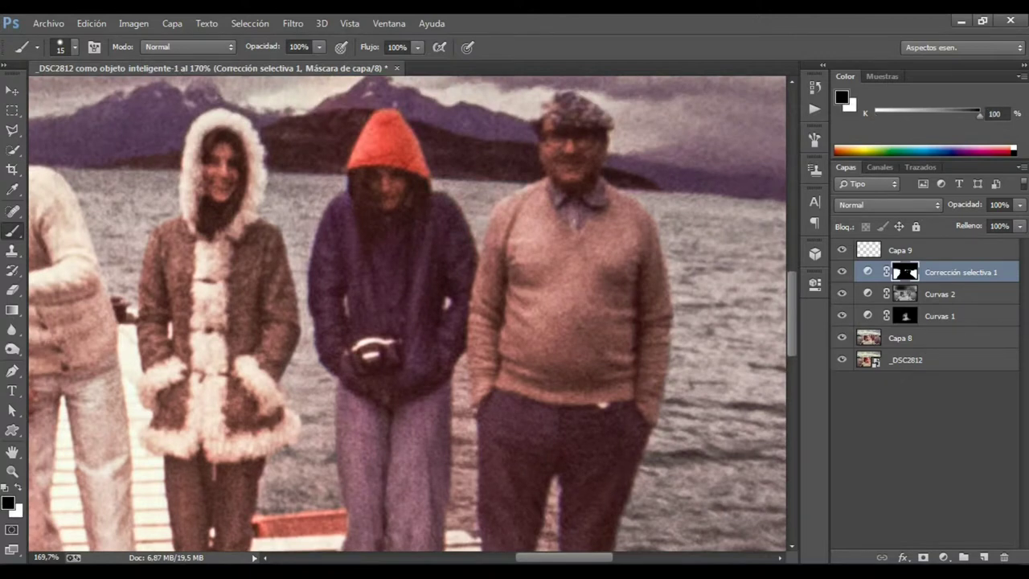
pyautogui.press('z')
pyautogui.hotkey('ctrl', '0')
# Add a Hue/Saturation adjustment layer with its saturation slightly raised.
pyautogui.click(943, 557)
pyautogui.click(820, 369)
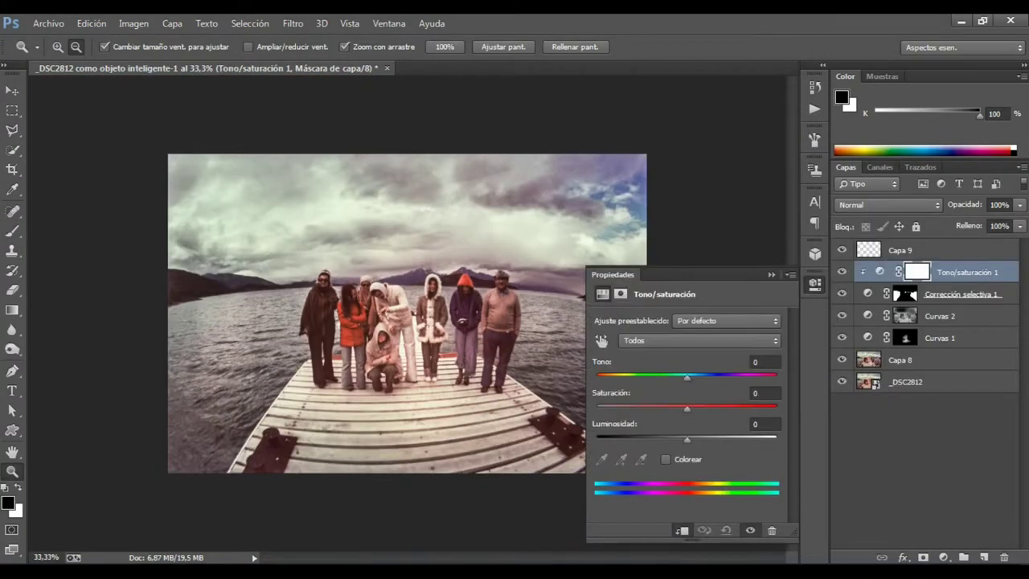
pyautogui.moveTo(643, 408); pyautogui.dragTo(682, 408)
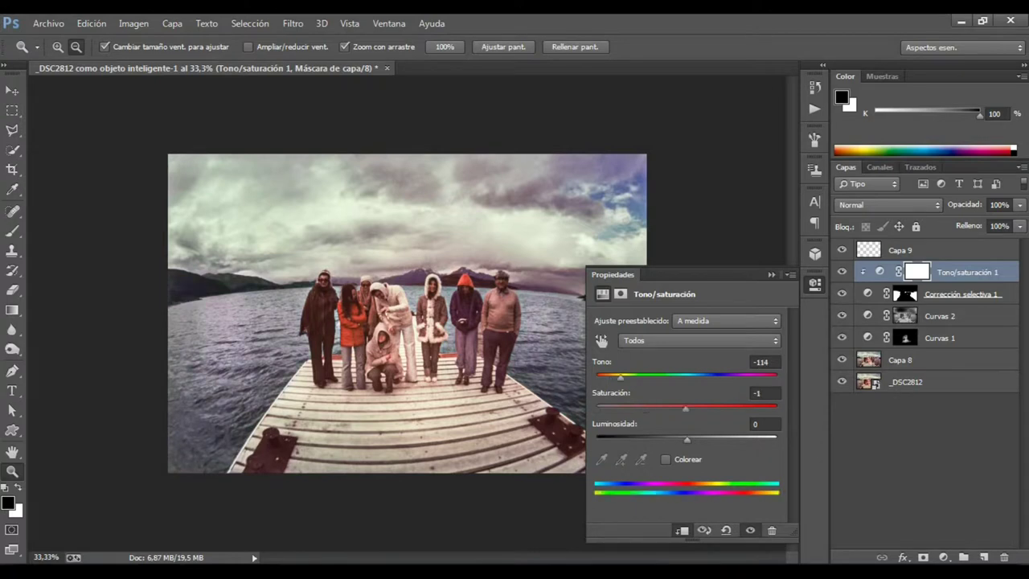
pyautogui.click(814, 283)
pyautogui.moveTo(426, 276); pyautogui.dragTo(482, 275)
# Touch up the Corrección selectiva 1 mask with a black brush around the group.
pyautogui.click(904, 293)
pyautogui.hotkey('ctrl', '0')
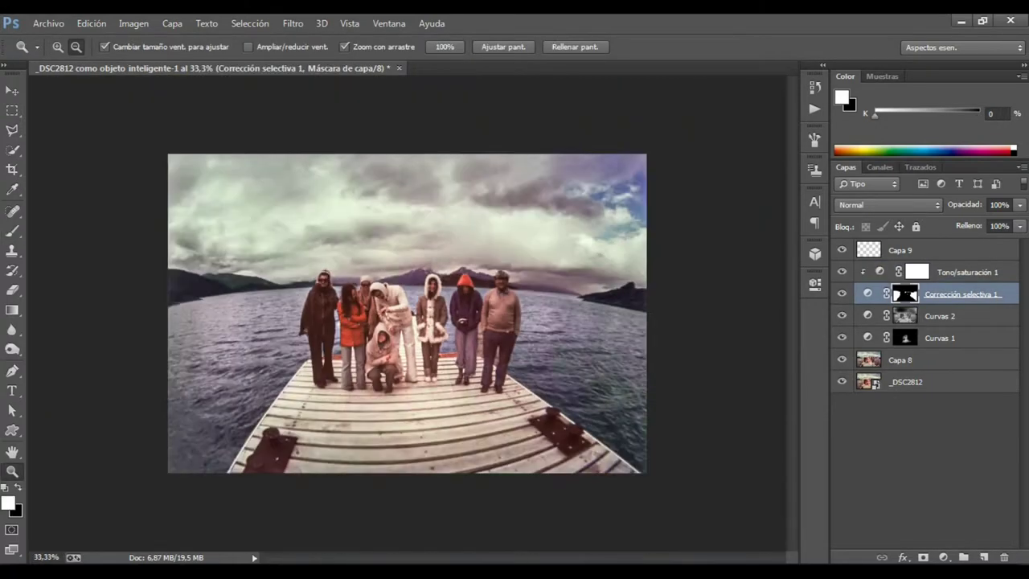
pyautogui.hotkey('ctrl', '+')
pyautogui.press('b')
pyautogui.press('x')
pyautogui.click(74, 46)
pyautogui.click(74, 47)
pyautogui.moveTo(562, 362); pyautogui.dragTo(177, 297)
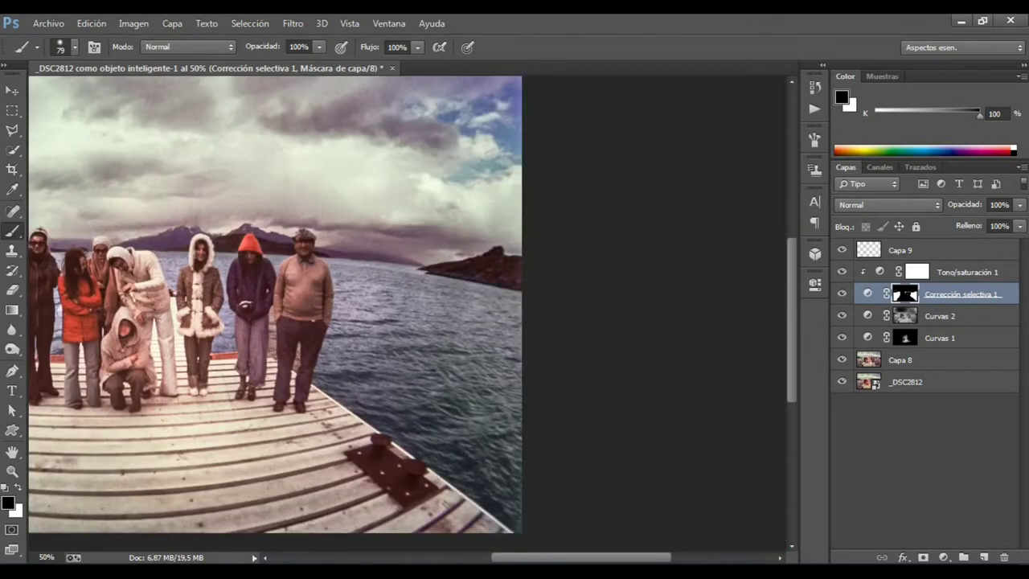
pyautogui.press('z')
pyautogui.hotkey('ctrl', '0')
# Lower Tono/saturación 1 to 91% opacity and add a Selective Color layer above Capa 9.
pyautogui.hotkey('ctrl', '-')
pyautogui.hotkey('alt', ']')
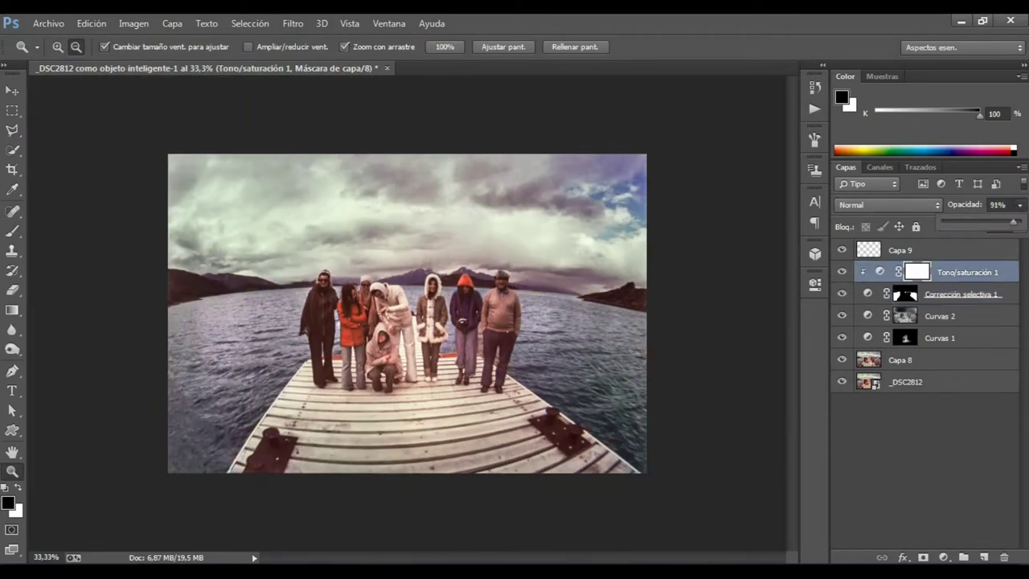
pyautogui.click(900, 250)
pyautogui.click(942, 557)
pyautogui.click(828, 546)
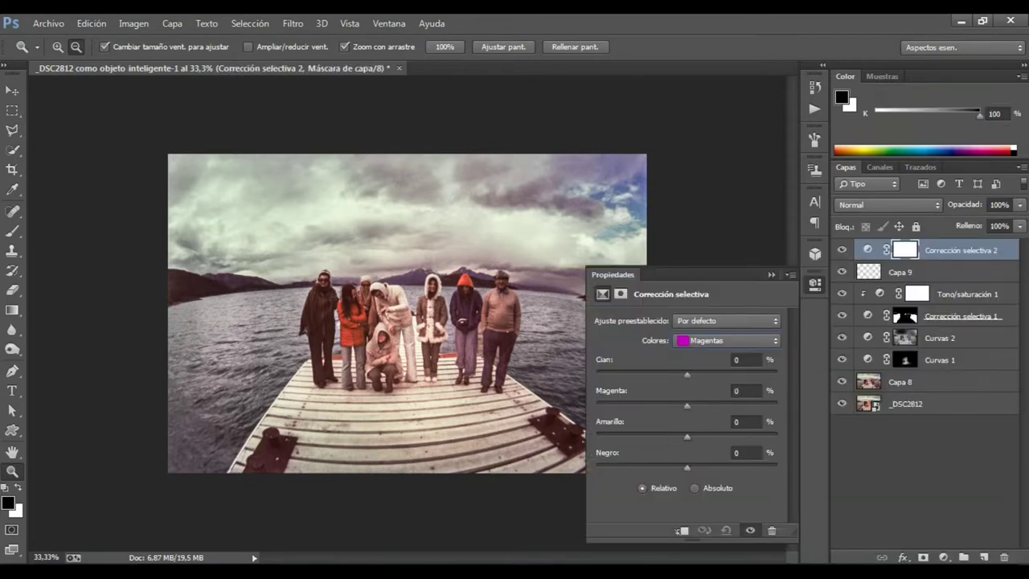
# Invert Corrección selectiva 2's mask to black and paint on it over the group.
pyautogui.hotkey('ctrl', 'i')
pyautogui.press('b')
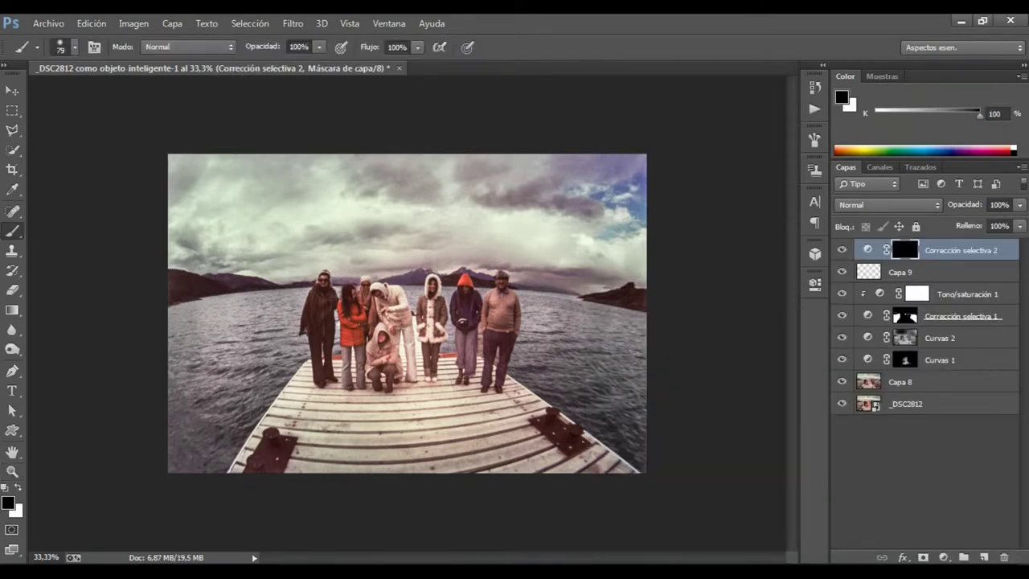
pyautogui.press('x')
pyautogui.keyDown('ctrl'); pyautogui.click(291, 280); pyautogui.keyUp('ctrl')
pyautogui.keyDown('ctrl'); pyautogui.click(291, 279); pyautogui.keyUp('ctrl')
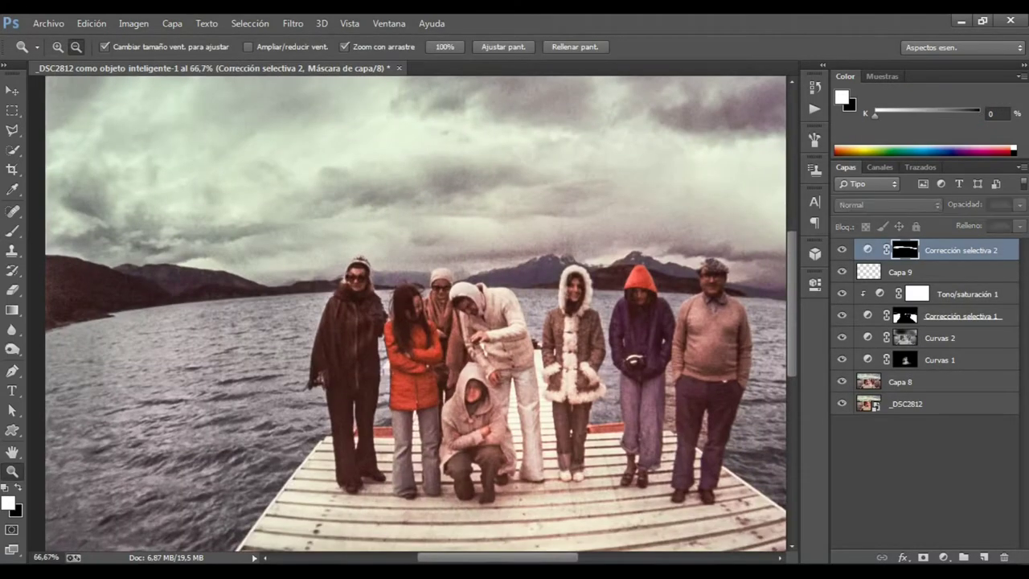
pyautogui.hotkey('ctrl', '-')
pyautogui.hotkey('ctrl', '-')
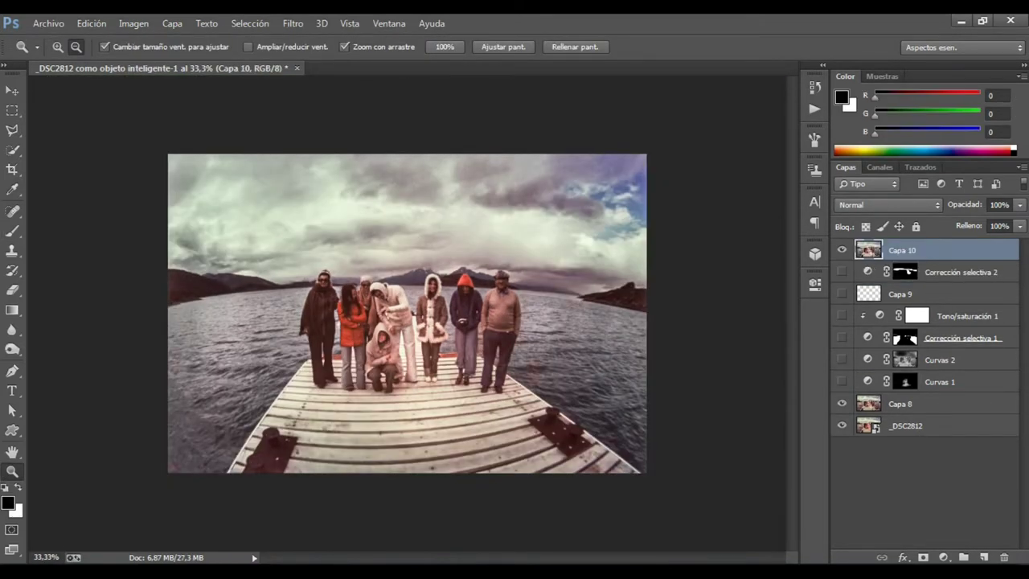
# Delete hidden layers, add Hue/Saturation with Greens saturation -70, and invert its mask.
pyautogui.click(943, 557)
pyautogui.click(812, 371)
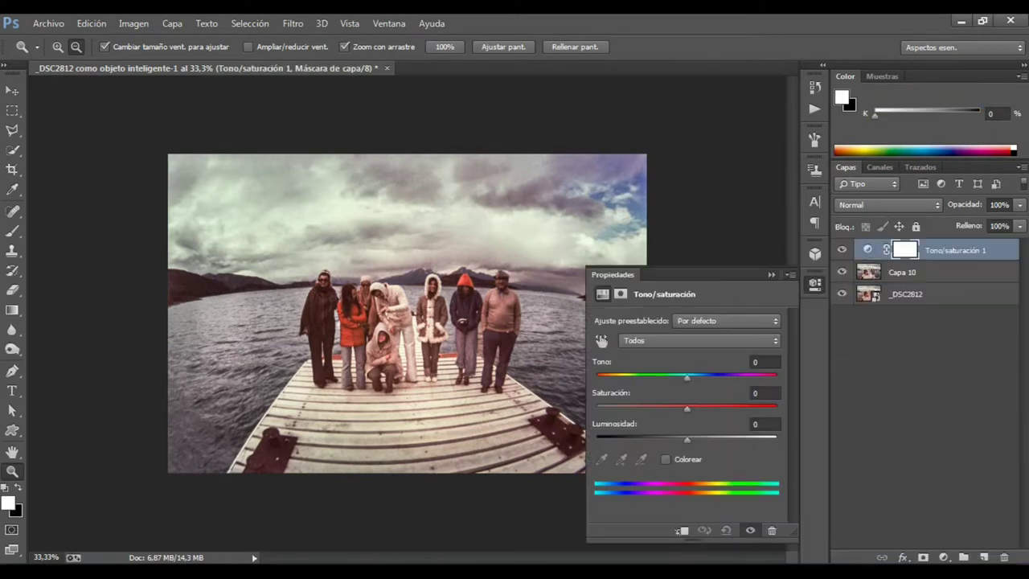
pyautogui.click(601, 340)
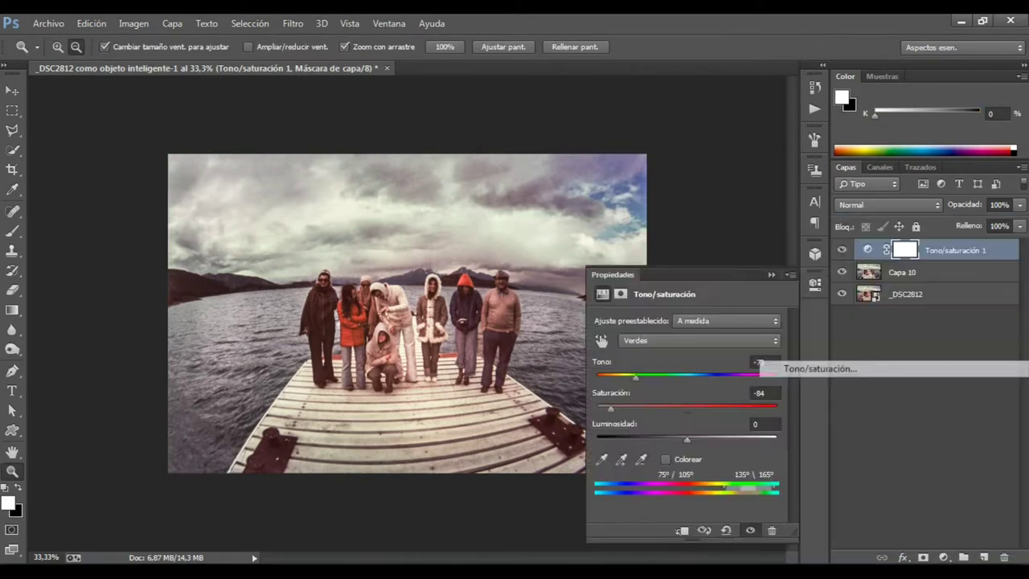
pyautogui.write('-70')
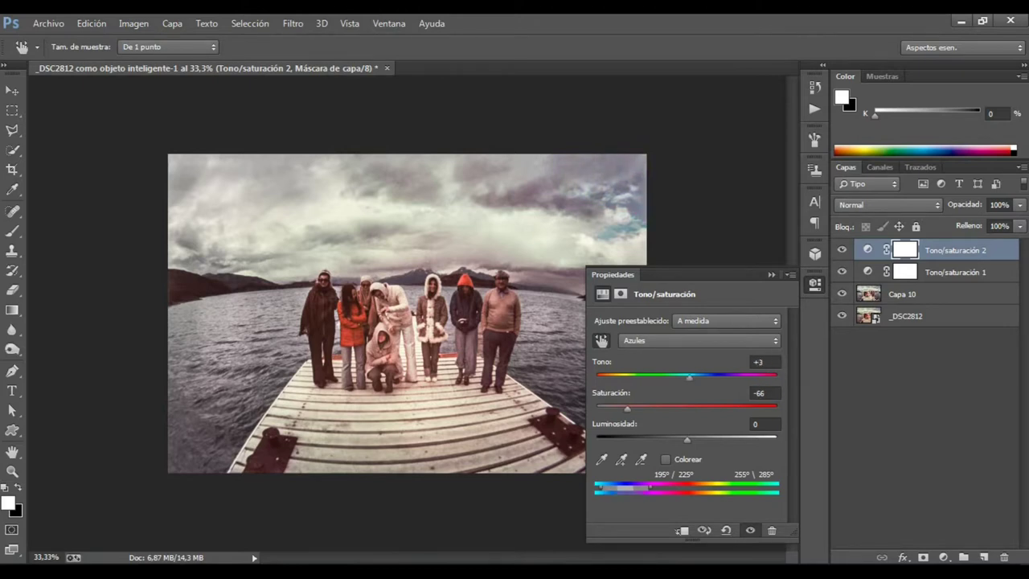
pyautogui.hotkey('ctrl', 'i')
pyautogui.press('b')
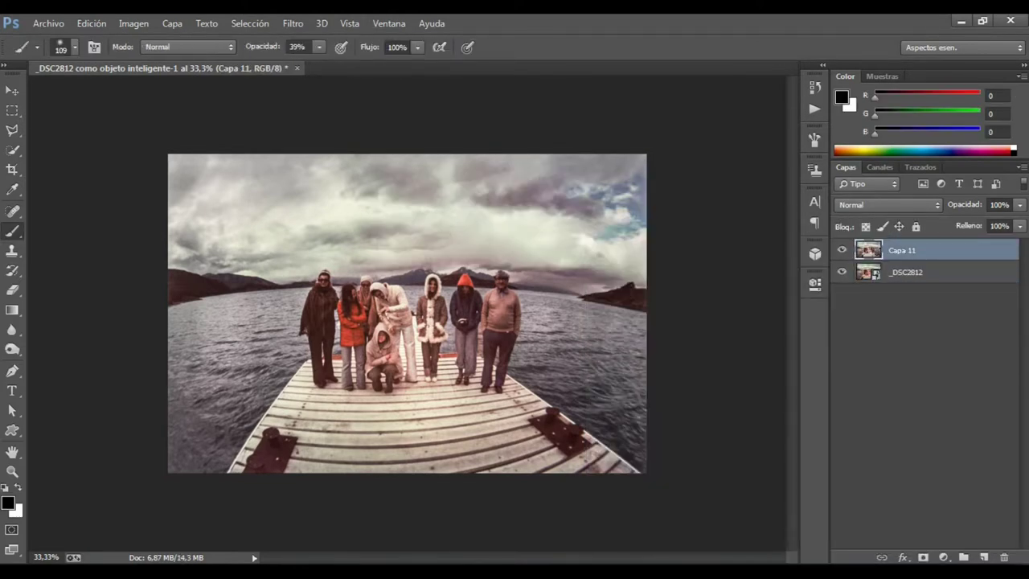
# Black-mask the Hue/Saturation layer and paint it back over the pier with a 21 px brush at 100% opacity.
pyautogui.hotkey('ctrl', '\\')
pyautogui.hotkey('ctrl', 'i')
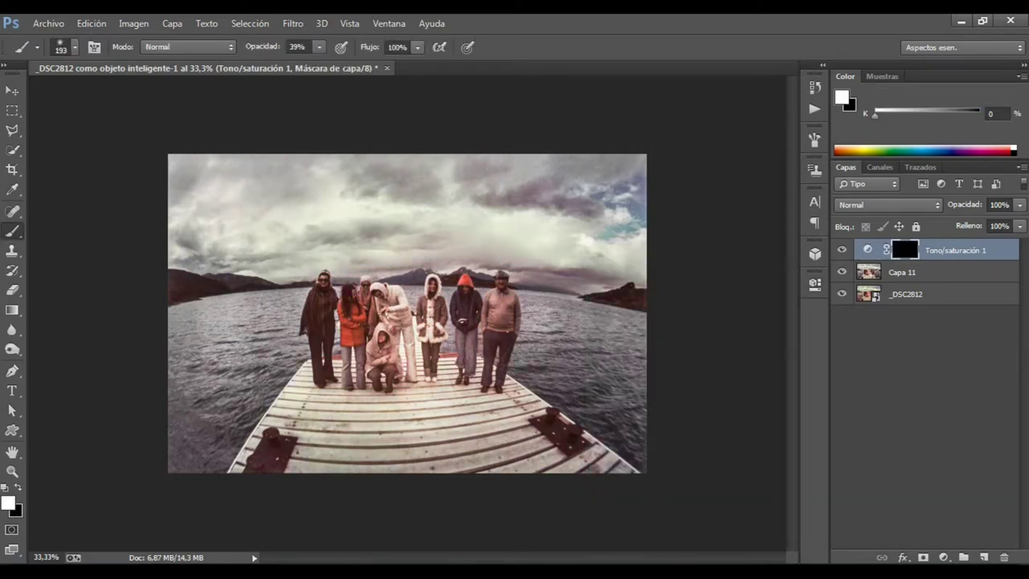
pyautogui.scroll(5, 408, 337)
pyautogui.press('[')
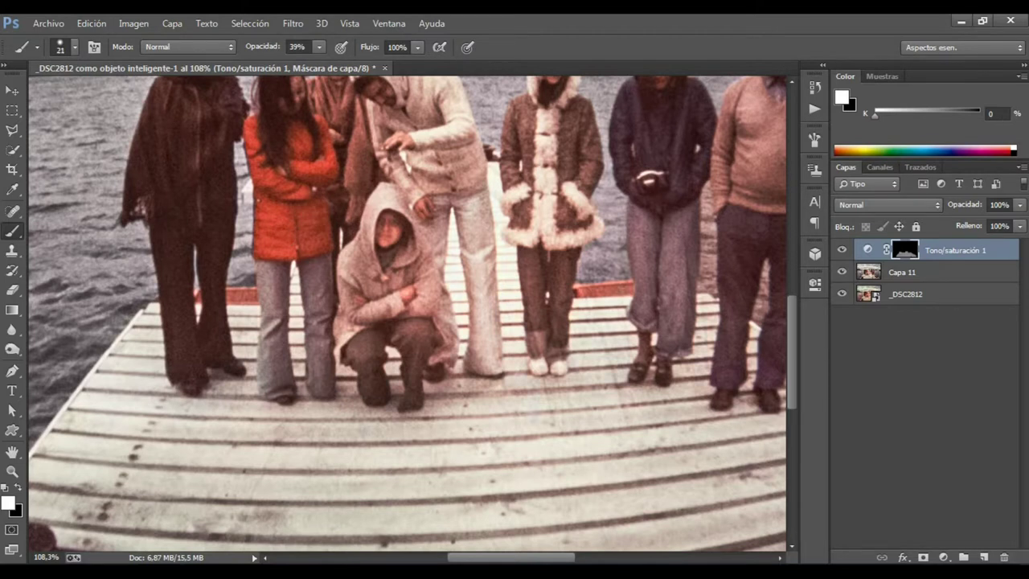
pyautogui.press('0')
pyautogui.press('x')
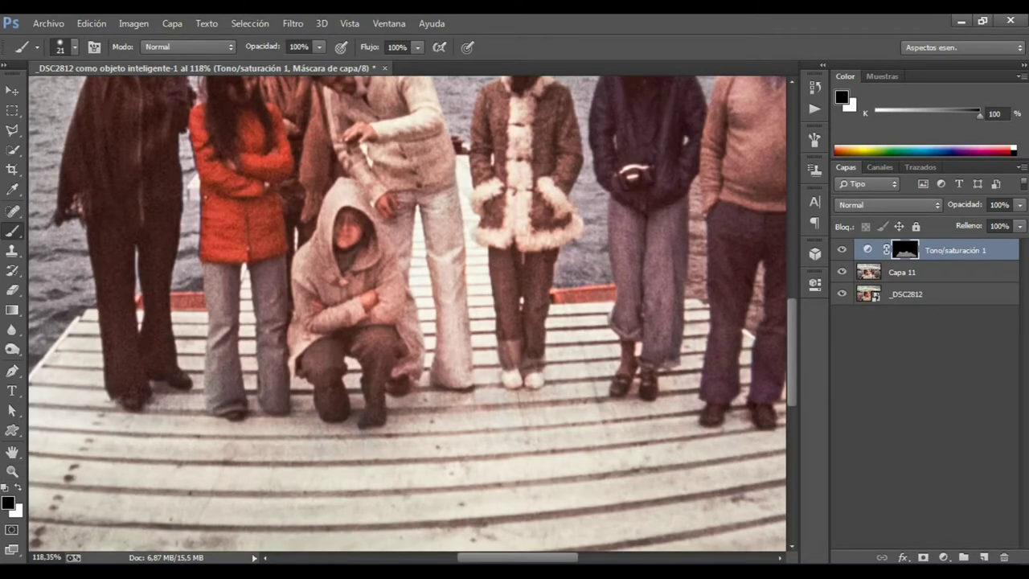
pyautogui.press('x')
pyautogui.press('x')
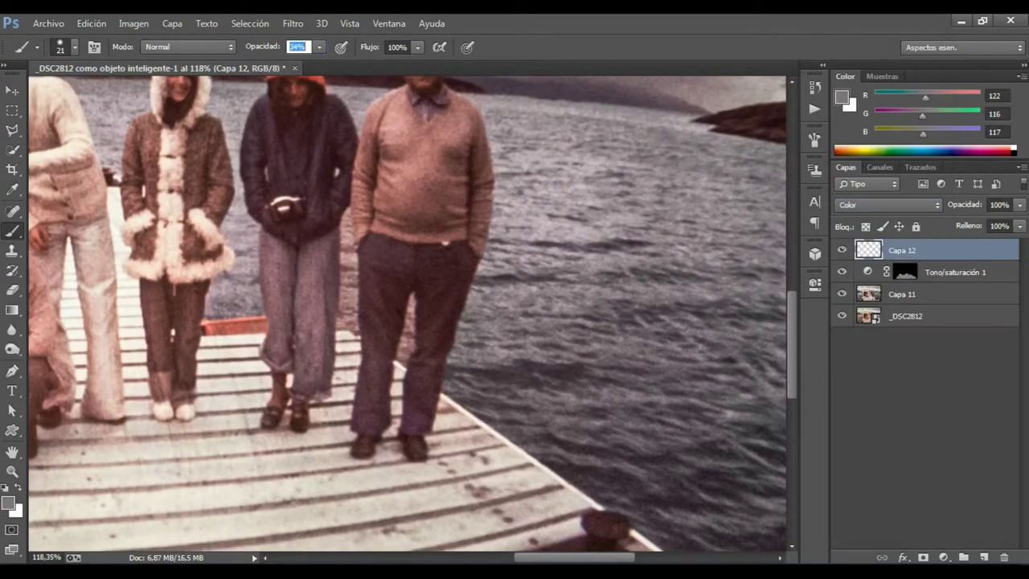
# Set the new layer's blending to Tono and fade Tono/saturación 1 to 0% opacity.
pyautogui.click(888, 204)
pyautogui.click(887, 177)
pyautogui.press('e')
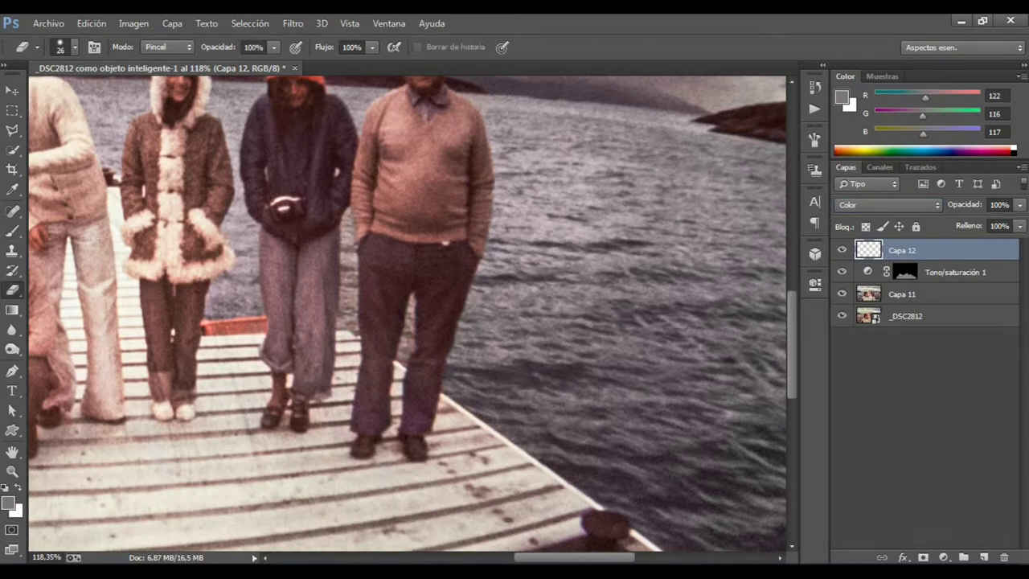
pyautogui.press('z')
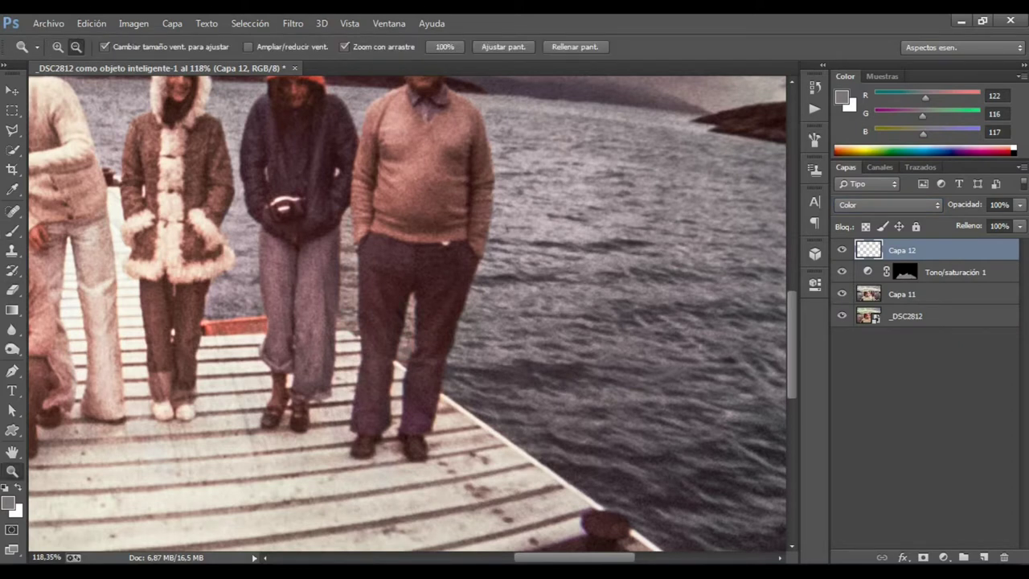
pyautogui.hotkey('ctrl', '-')
pyautogui.hotkey('ctrl', '-')
pyautogui.hotkey('ctrl', '-')
pyautogui.click(841, 271)
pyautogui.click(904, 272)
pyautogui.moveTo(1019, 204); pyautogui.dragTo(942, 221)
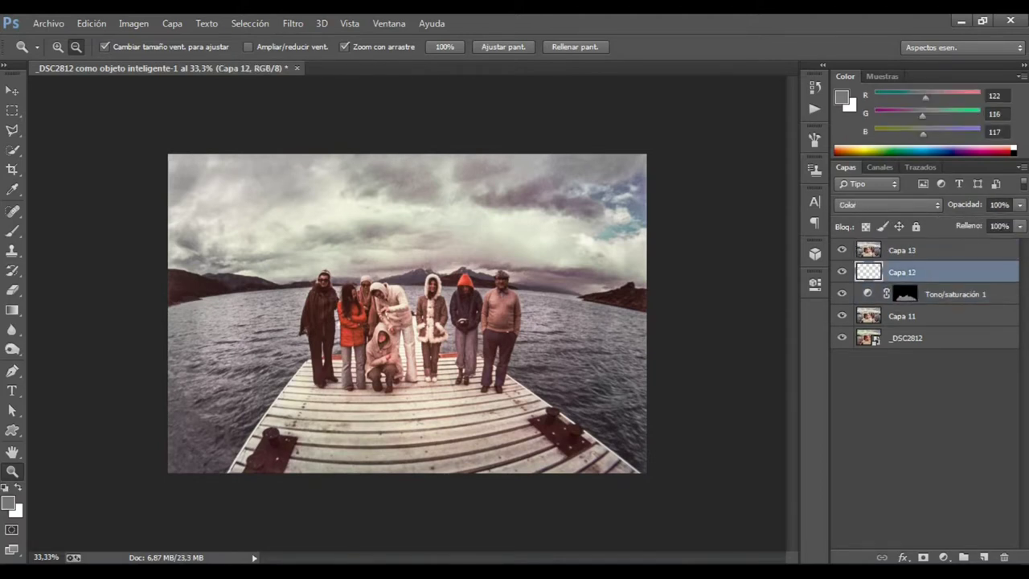
# Darken midtones with a red-channel curve, then revert to the merged Capa 13 state.
pyautogui.moveTo(700, 402); pyautogui.dragTo(703, 442)
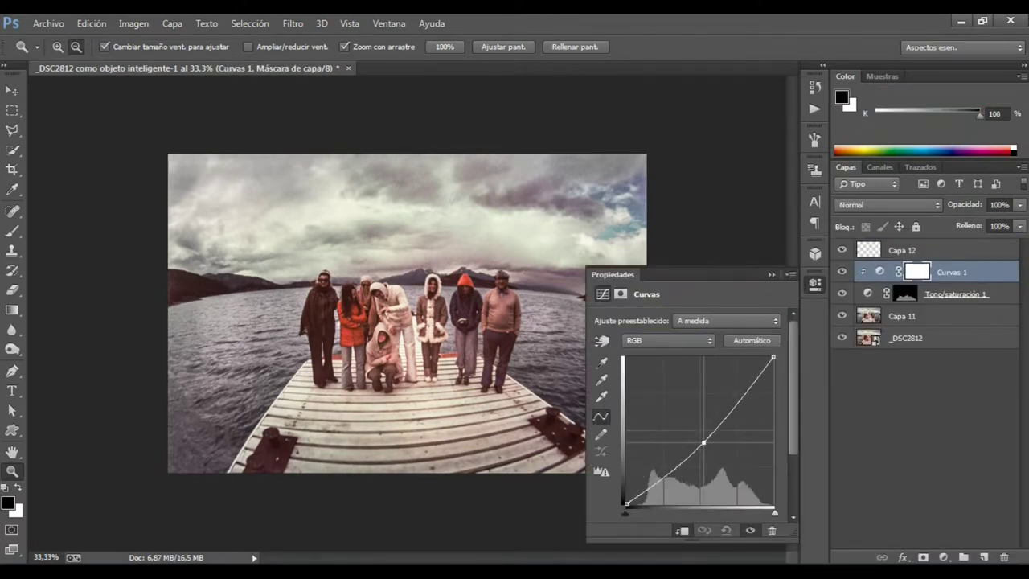
pyautogui.click(667, 340)
pyautogui.click(636, 353)
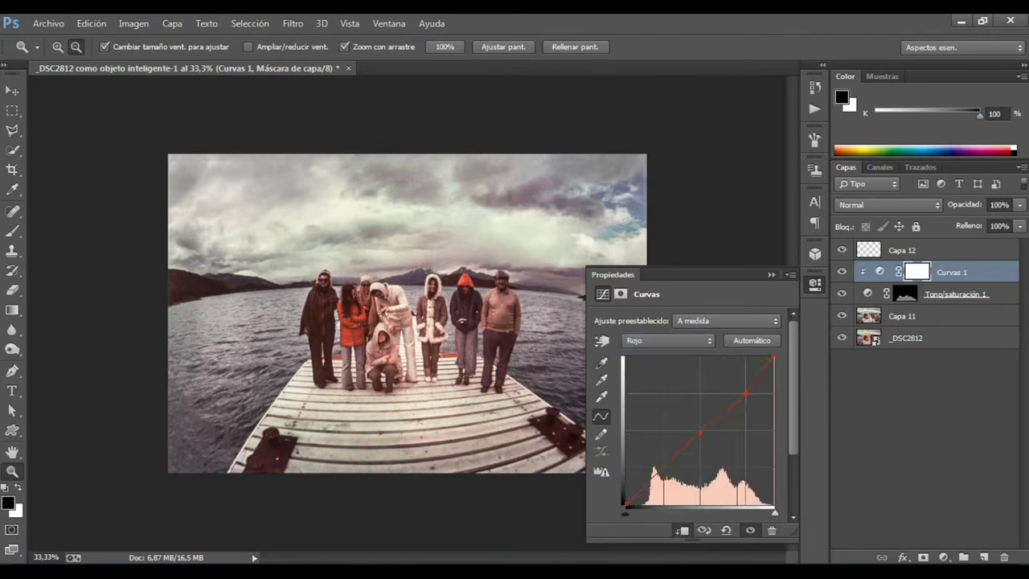
pyautogui.click(814, 283)
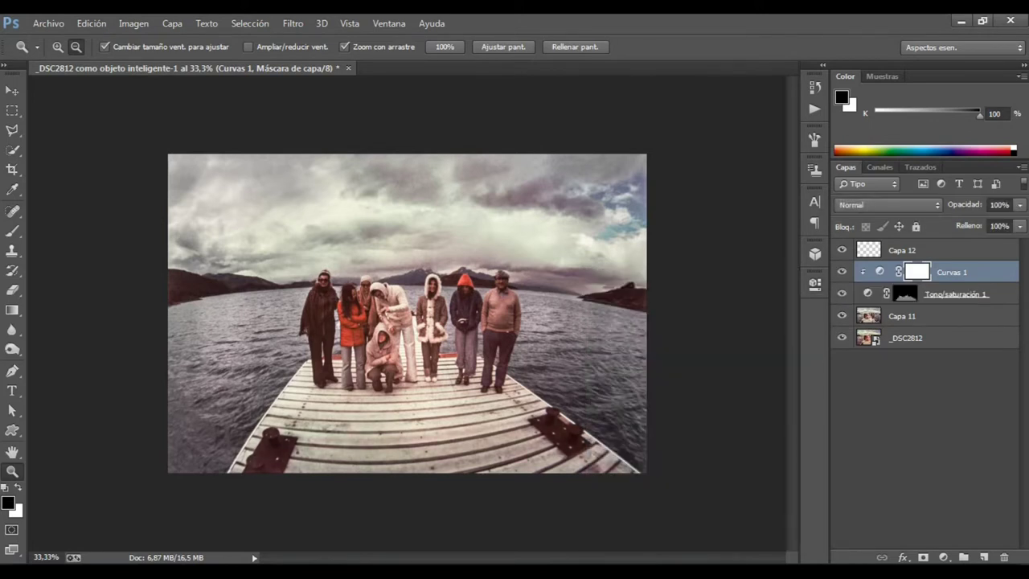
pyautogui.hotkey('ctrl', 'alt', 'z')
pyautogui.hotkey('ctrl', 'alt', 'z')
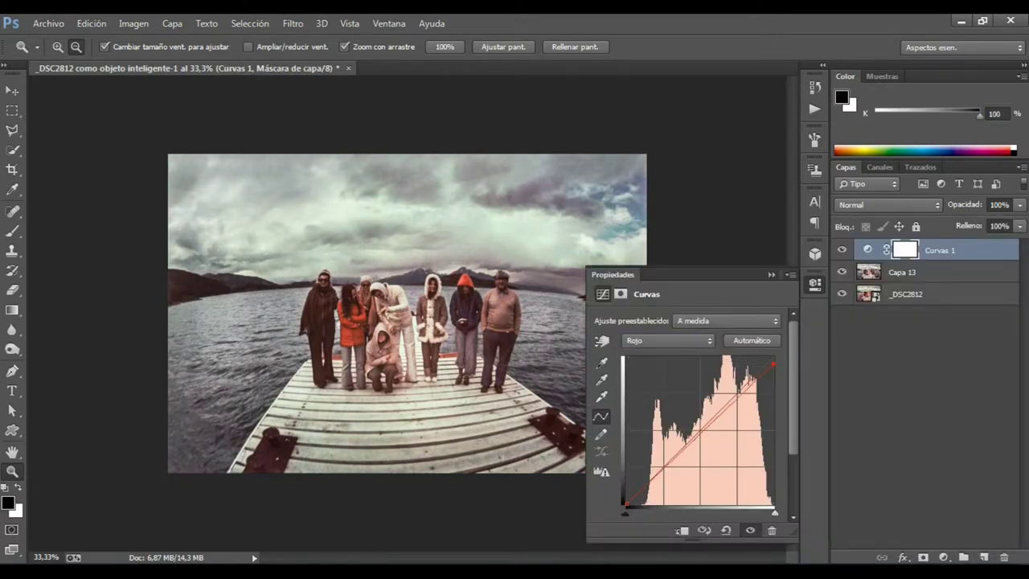
# Shape the red curve with four points and stamp visible layers into Capa 14.
pyautogui.click(667, 464)
pyautogui.click(737, 400)
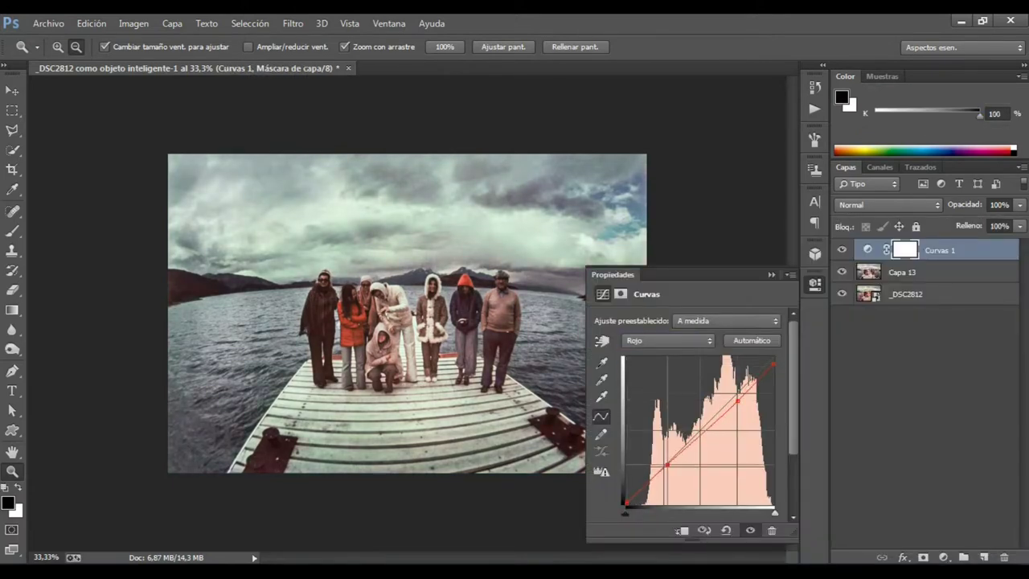
pyautogui.click(688, 447)
pyautogui.click(700, 438)
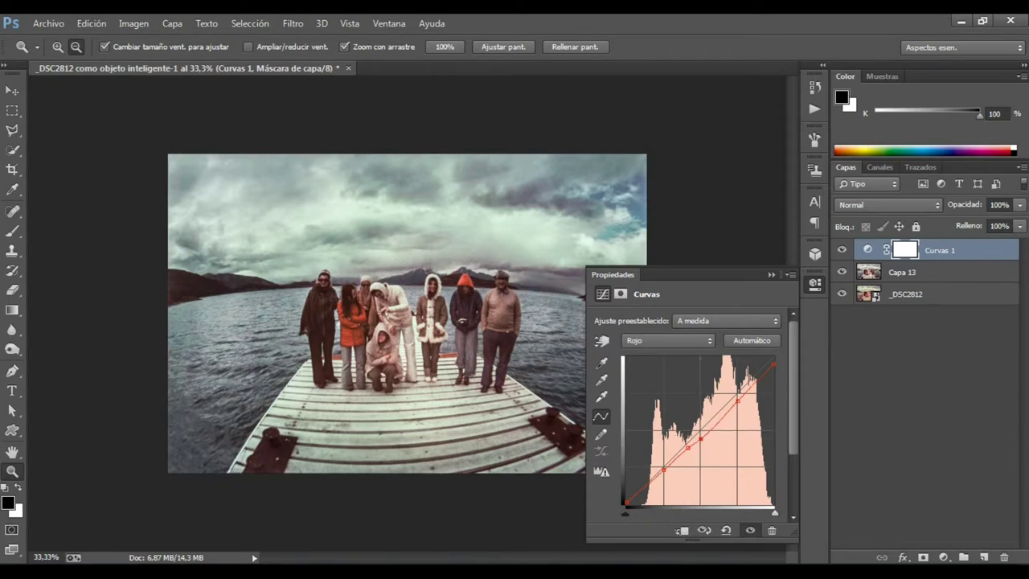
pyautogui.click(924, 402)
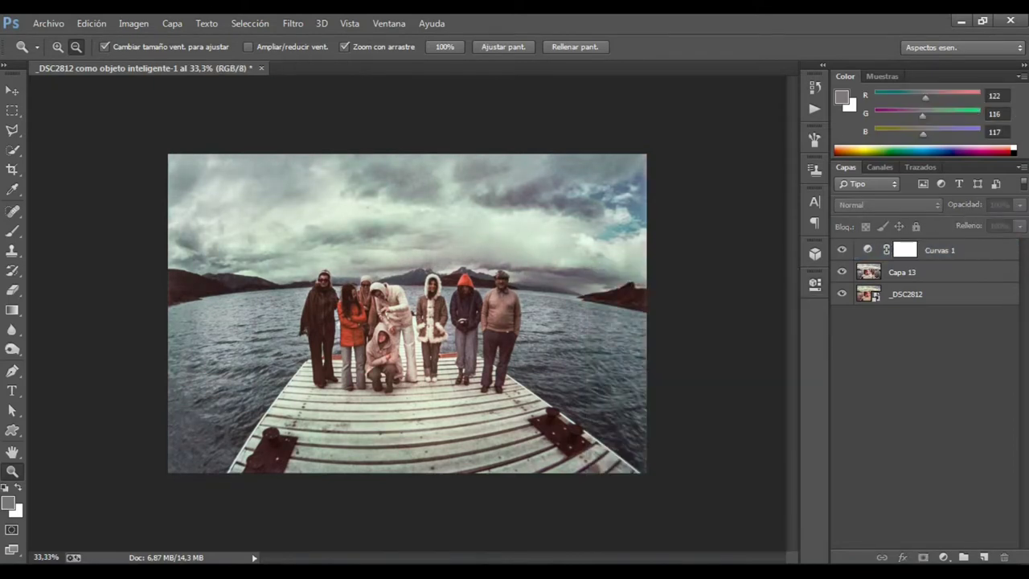
pyautogui.hotkey('ctrl', 'alt', 'shift', 'e')
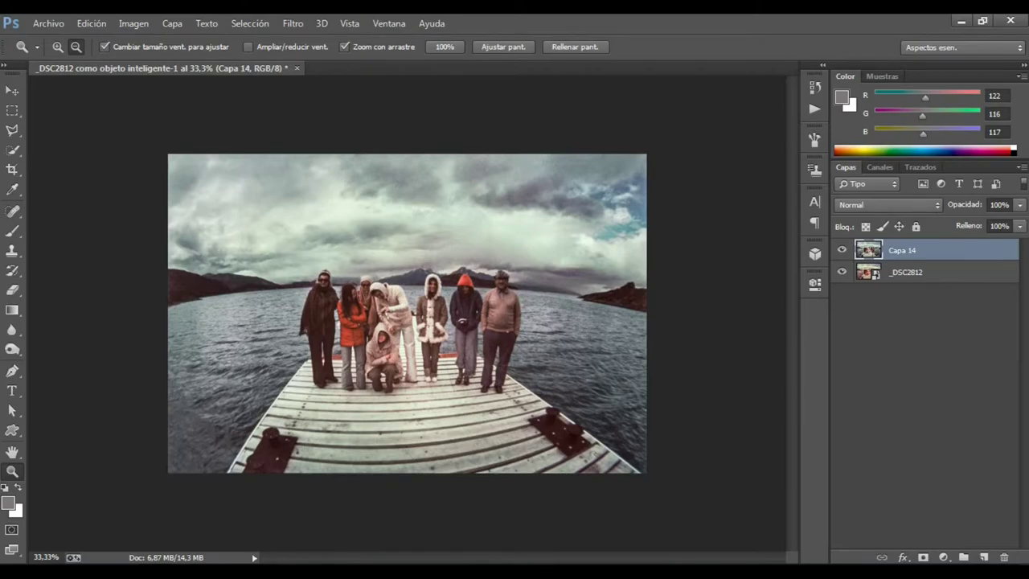
# In the Camera Raw filter, draw a radial filter ellipse around the group.
pyautogui.click(293, 23)
pyautogui.click(346, 108)
pyautogui.press('j')
pyautogui.moveTo(404, 297); pyautogui.dragTo(555, 373)
pyautogui.write('0')
pyautogui.press('Tab')
pyautogui.press('Tab')
pyautogui.press('Tab')
pyautogui.press('Tab')
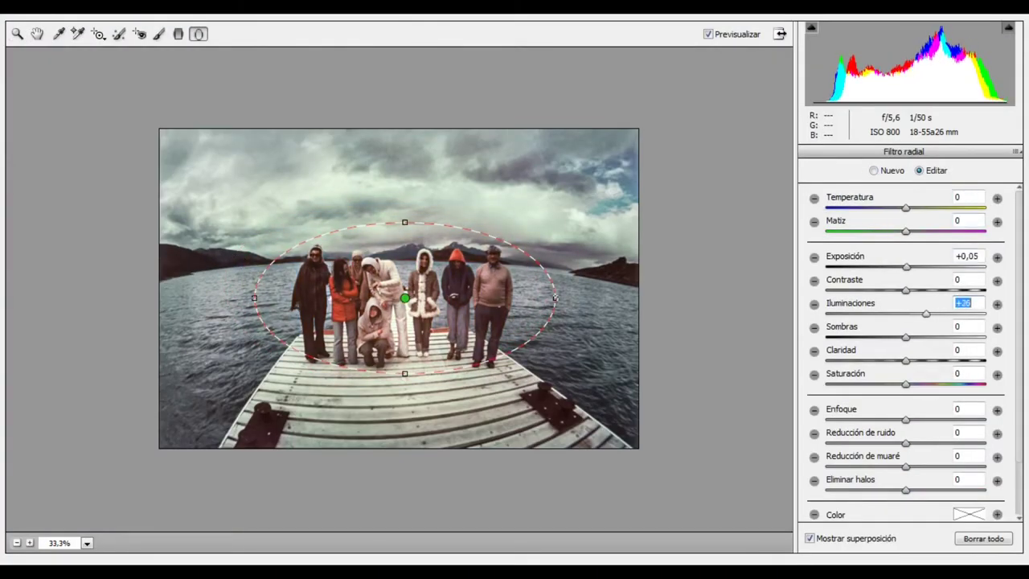
pyautogui.click(37, 34)
pyautogui.press('j')
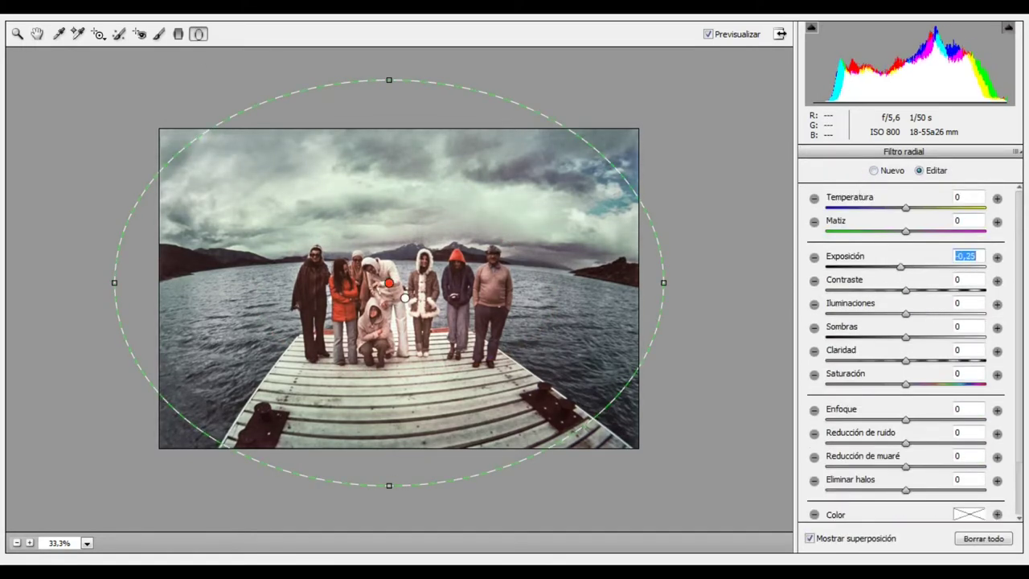
# Give the radial filter a value of 38, whites 9 and clarity 10.
pyautogui.write('h')
pyautogui.write('38')
pyautogui.press('Tab')
pyautogui.press('Tab')
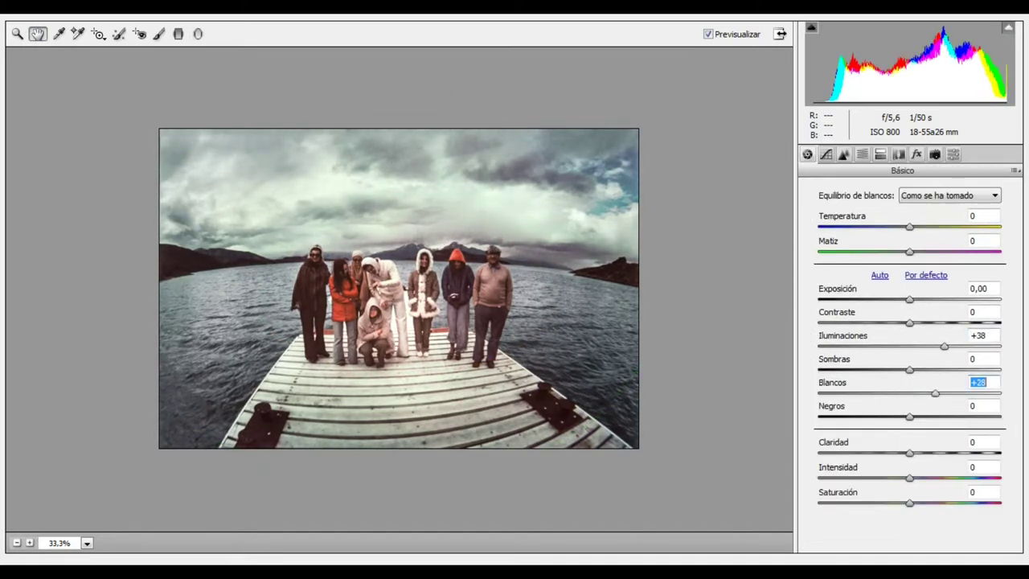
pyautogui.write('9')
pyautogui.press('Tab')
pyautogui.press('Tab')
pyautogui.write('10')
# Set split toning highlights to hue 180, saturation 53 and shadows to hue 36, saturation 14.
pyautogui.hotkey('ctrl', 'alt', '5')
pyautogui.write('180')
pyautogui.press('Tab')
pyautogui.write('53')
pyautogui.press('Tab')
pyautogui.press('Tab')
pyautogui.write('36')
pyautogui.press('Tab')
pyautogui.write('14')
pyautogui.hotkey('ctrl', 'alt', '1')
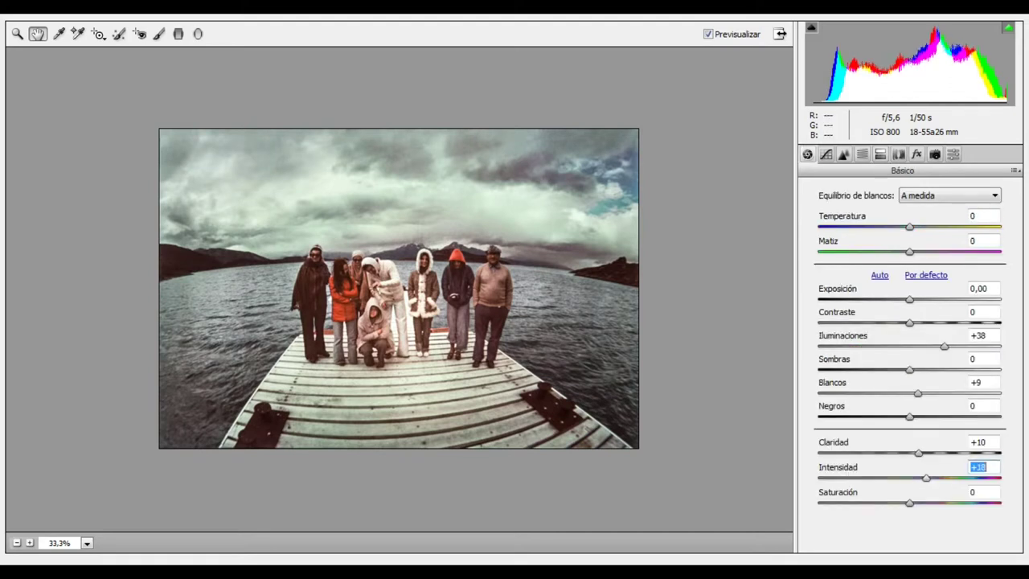
# Set noise reduction to 44 in the Detail settings, checking it at 66.7% preview zoom.
pyautogui.hotkey('ctrl', 'alt', '3')
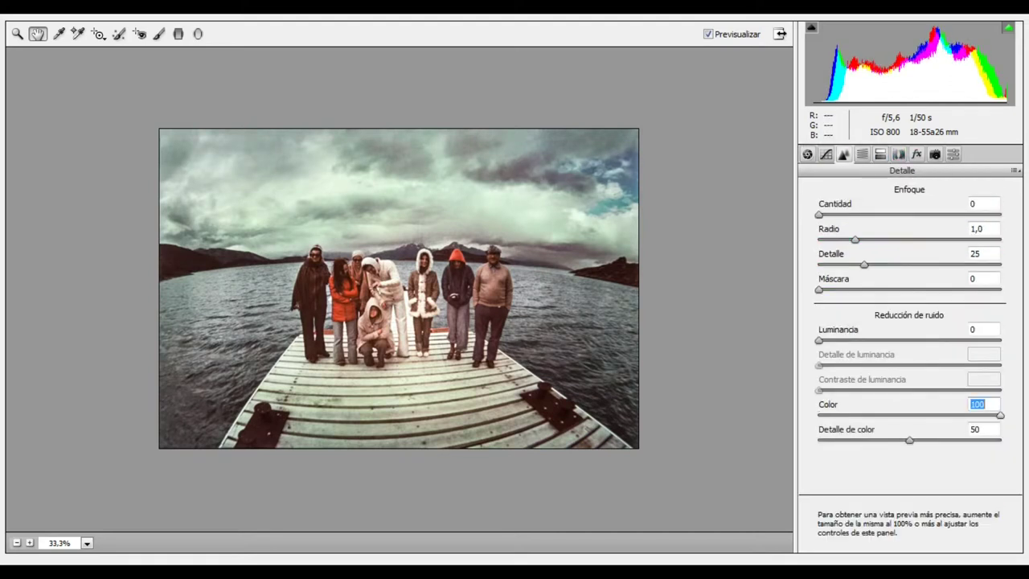
pyautogui.press('z')
pyautogui.hotkey('ctrl', '+')
pyautogui.write('44')
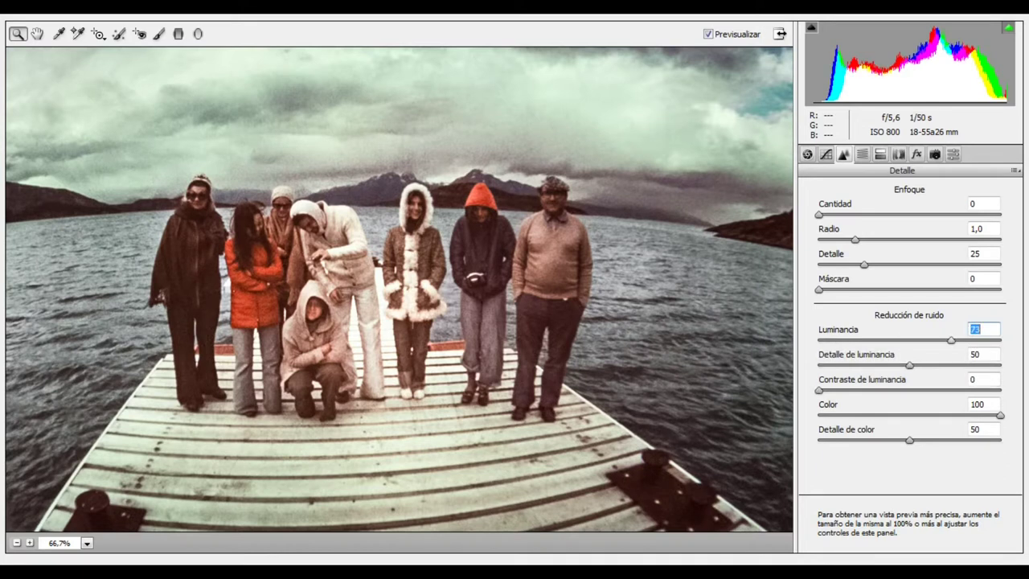
pyautogui.hotkey('ctrl', '-')
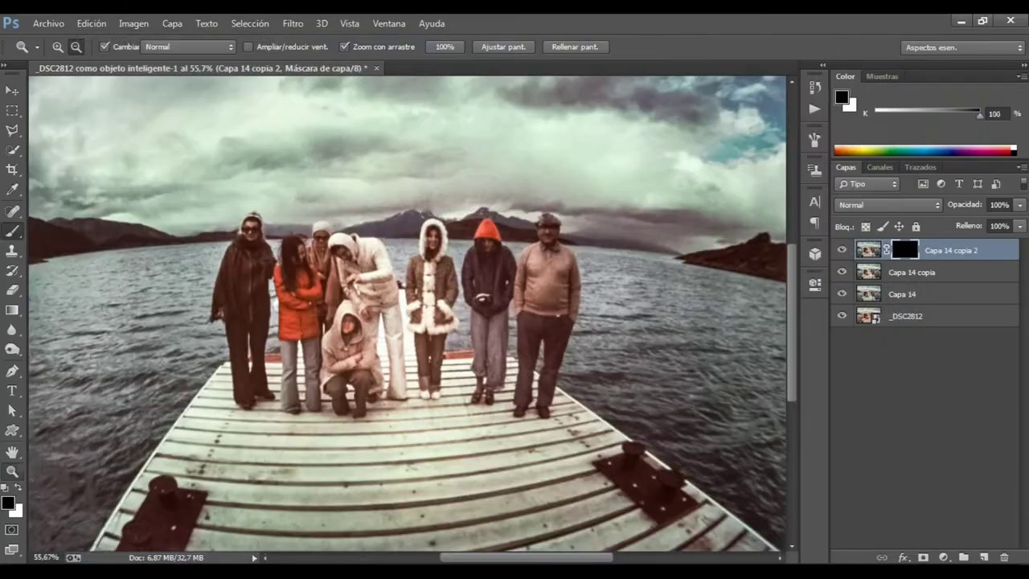
# Paint the noise reduction in through a black mask, then add a one-midpoint Curves layer with an inverted, painted mask.
pyautogui.press('x')
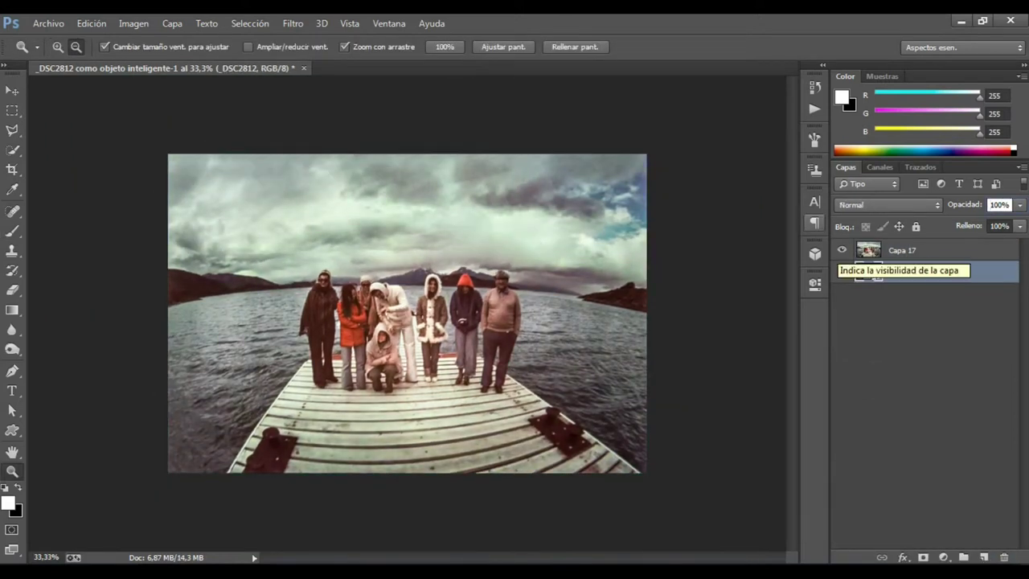
pyautogui.hotkey('ctrl', ']')
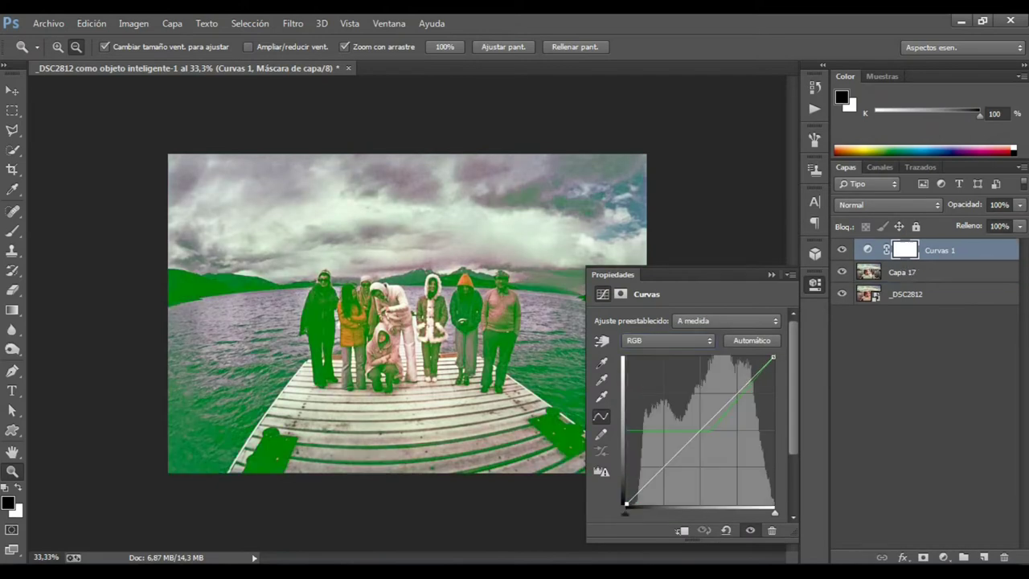
pyautogui.click(697, 431)
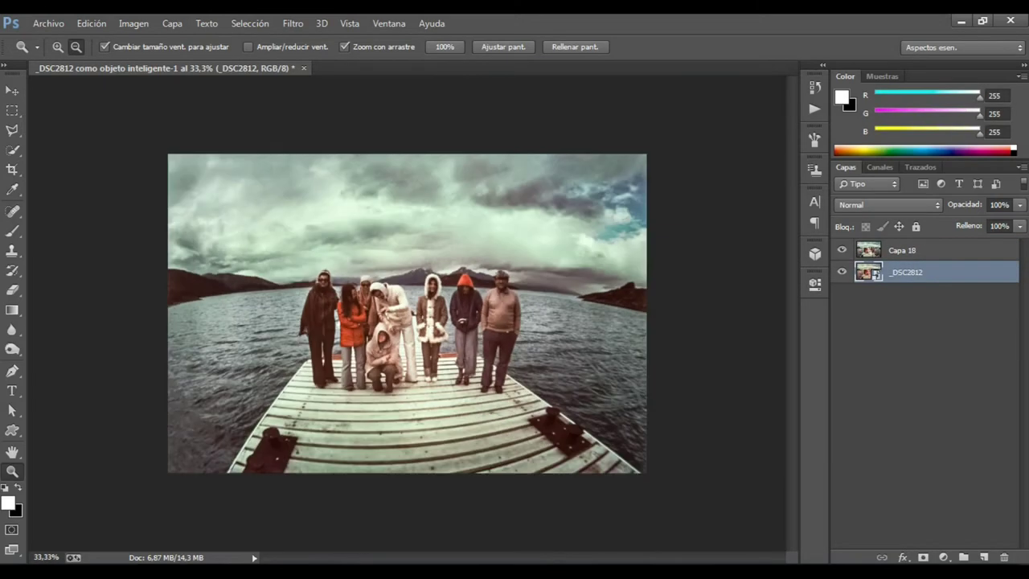
pyautogui.hotkey('ctrl', 'i')
pyautogui.press('b')
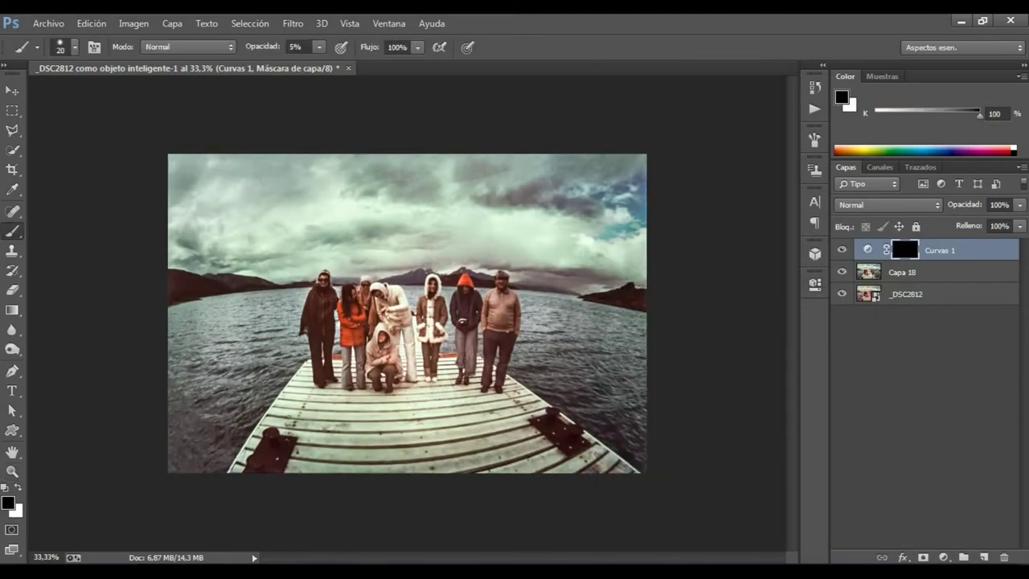
pyautogui.press('x')
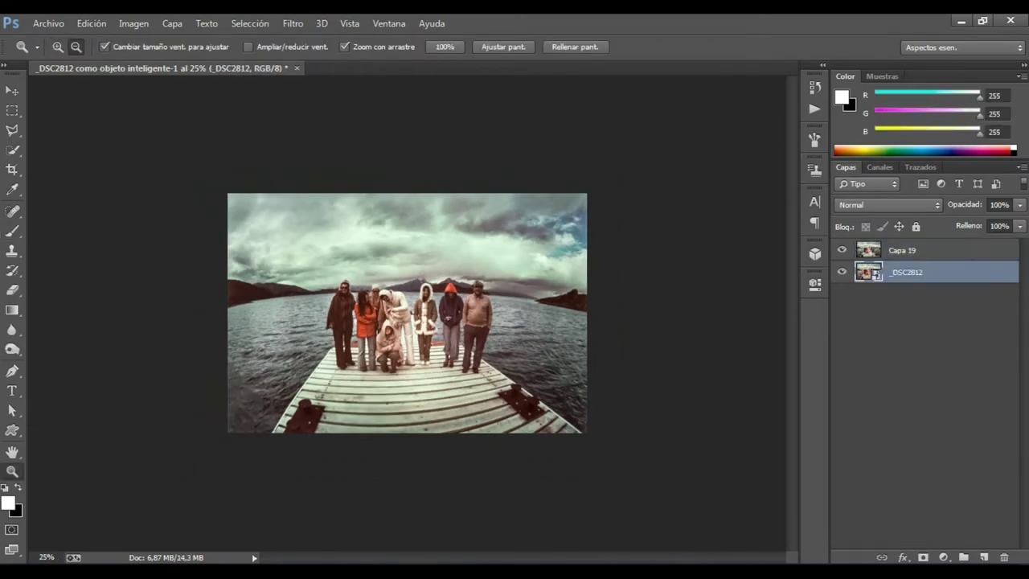
# Add a Color Balance layer shifting the midtones and highlights toward cyan.
pyautogui.click(943, 557)
pyautogui.click(811, 408)
pyautogui.moveTo(666, 354); pyautogui.dragTo(665, 355)
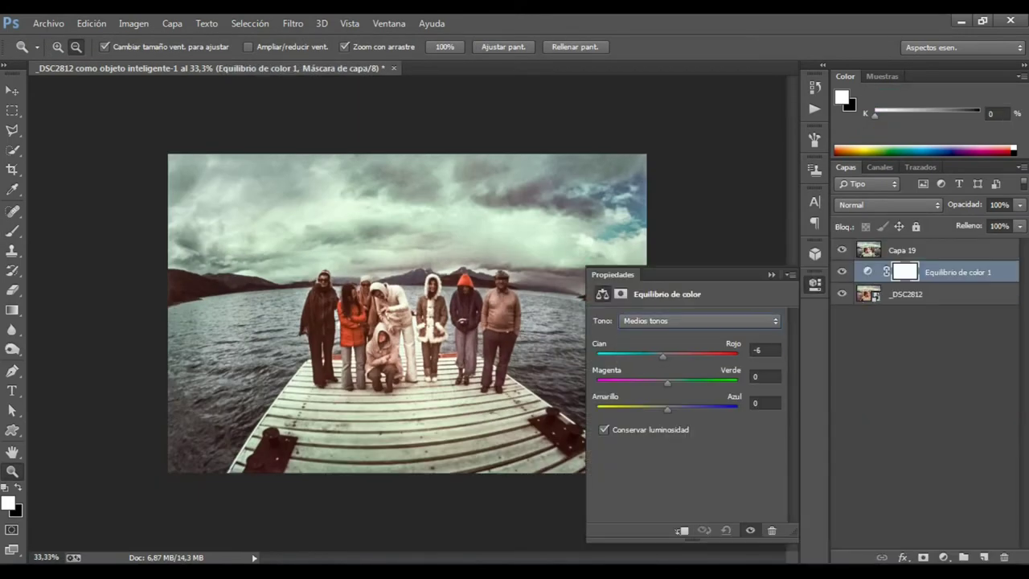
pyautogui.click(699, 321)
pyautogui.click(647, 361)
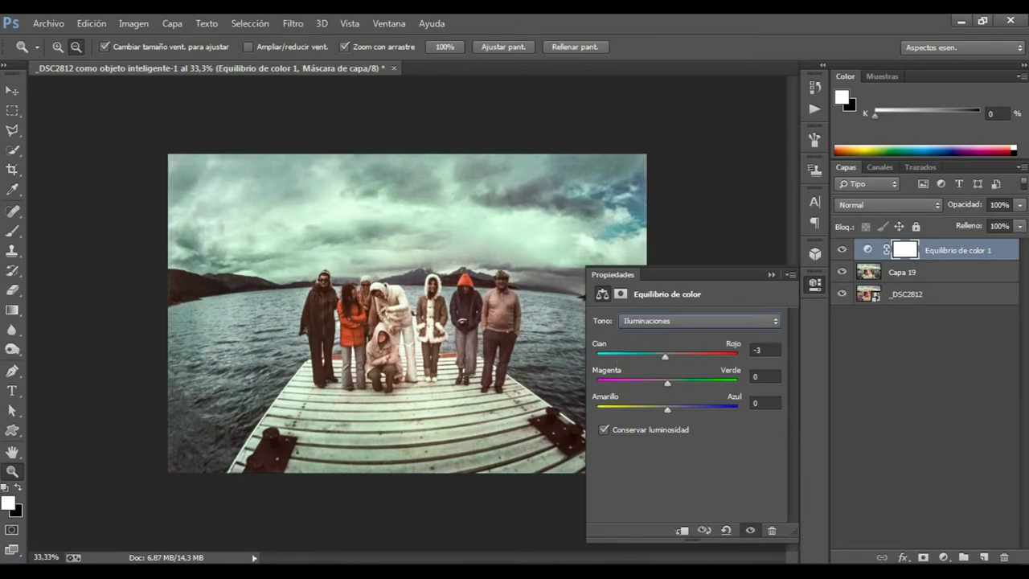
pyautogui.press('Tab')
pyautogui.click(814, 283)
# Add a Hue/Saturation layer with Blues at -100, inverting its mask to paint the effect in.
pyautogui.click(942, 557)
pyautogui.click(699, 340)
pyautogui.click(643, 401)
pyautogui.moveTo(687, 408); pyautogui.dragTo(595, 407)
pyautogui.click(699, 340)
pyautogui.click(642, 416)
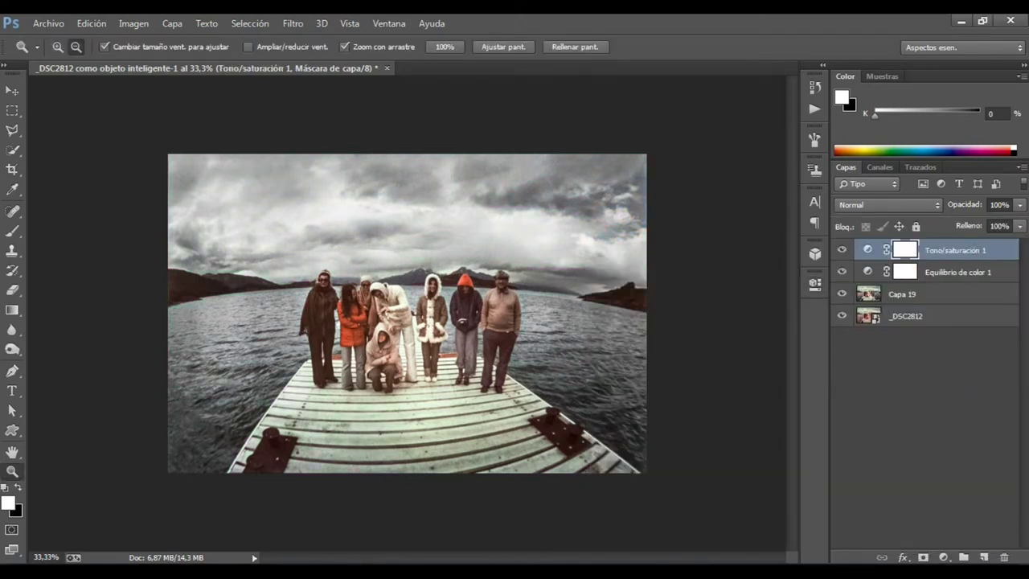
pyautogui.hotkey('ctrl', 'i')
pyautogui.press('b')
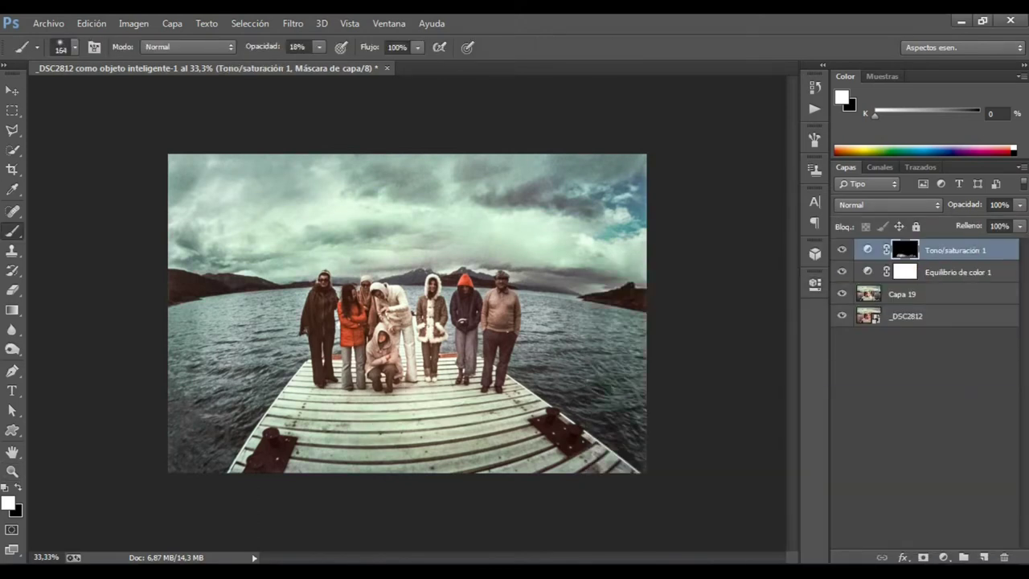
pyautogui.press('z')
# Add a green-channel Curves layer, stamp visible, and delete the redundant adjustment layers.
pyautogui.click(943, 557)
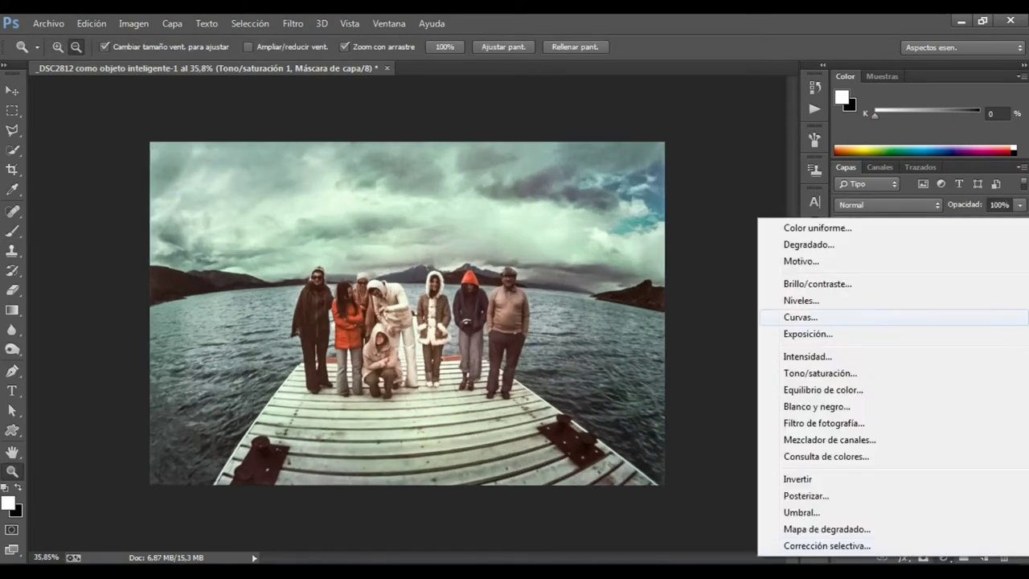
pyautogui.click(796, 314)
pyautogui.hotkey('alt', '4')
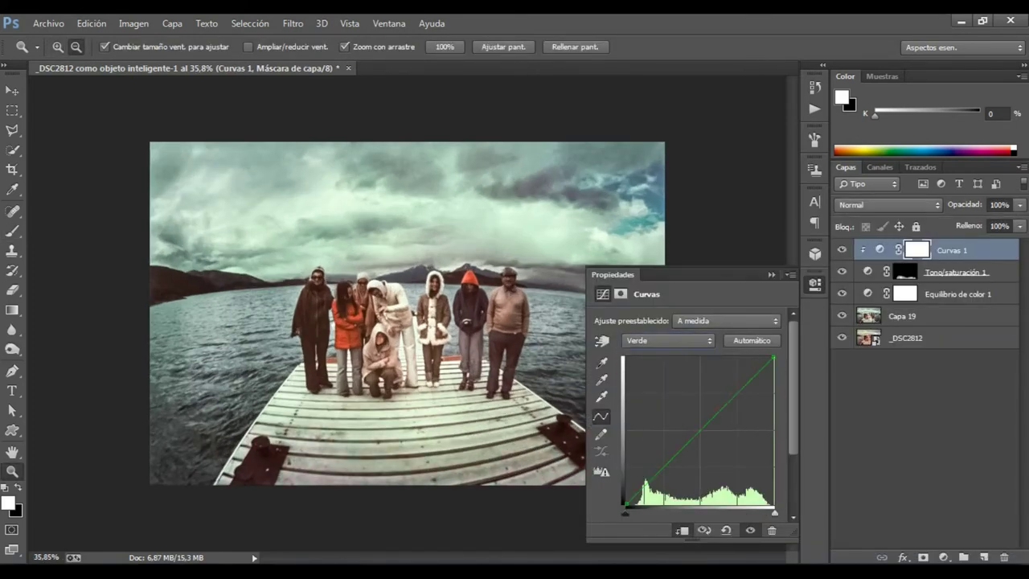
pyautogui.hotkey('ctrl', '-')
pyautogui.hotkey('ctrl', 'alt', 'shift', 'e')
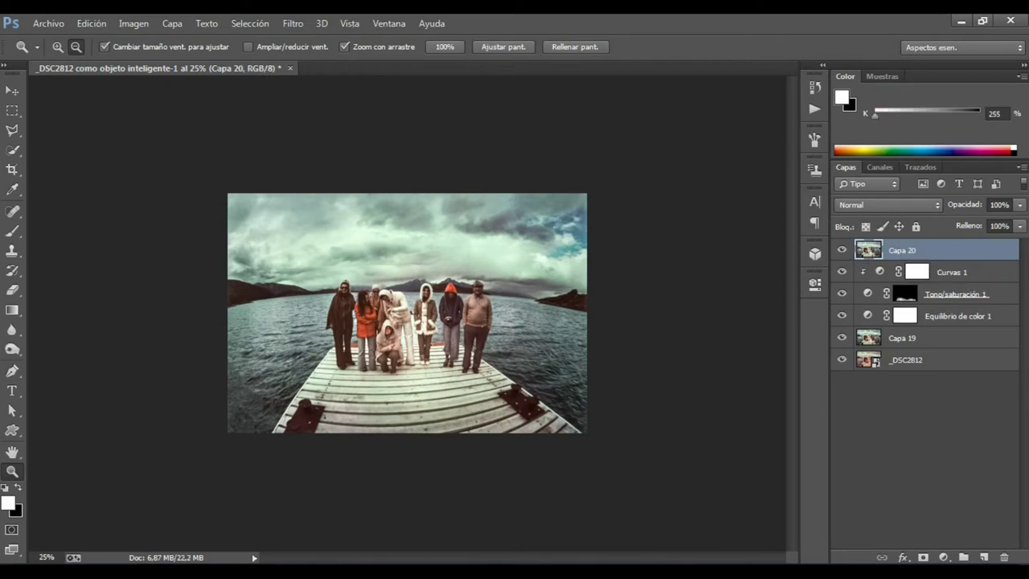
pyautogui.press('Delete')
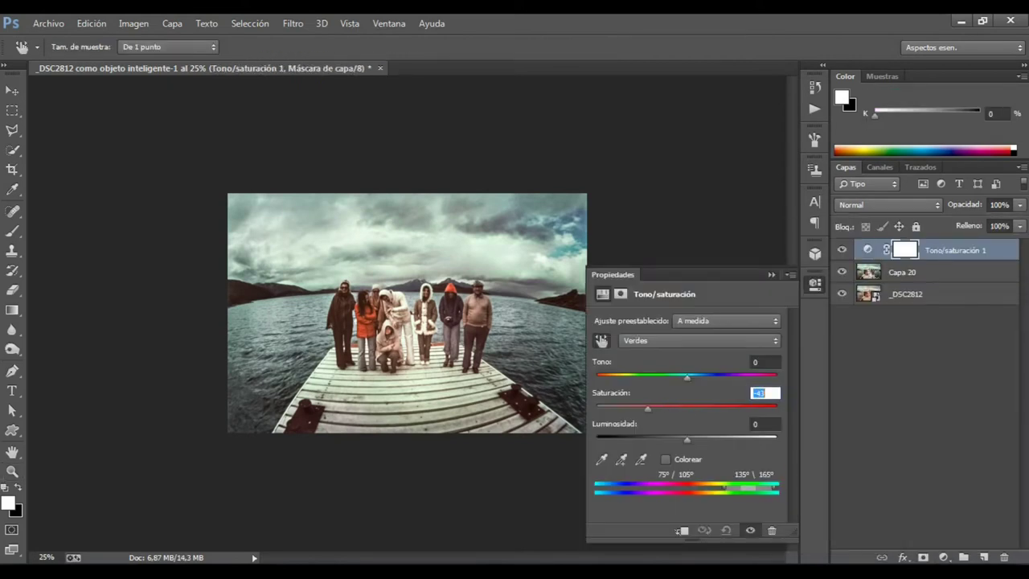
# Check the grade zoomed in, then stamp everything into the new merged layer Capa 21.
pyautogui.press('z')
pyautogui.hotkey('ctrl', '+')
pyautogui.hotkey('ctrl', '+')
pyautogui.hotkey('ctrl', '-')
pyautogui.hotkey('ctrl', 'alt', 'shift', 'e')
pyautogui.press('Delete')
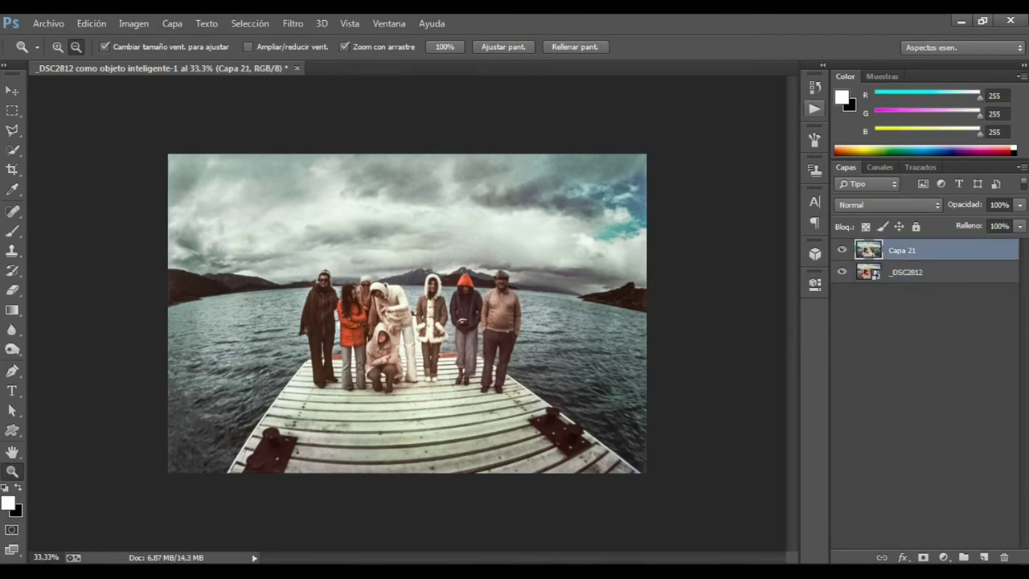
# Dodge and burn on the grey overlay layer with a 10% opacity black and white brush.
pyautogui.press('b')
pyautogui.press('1')
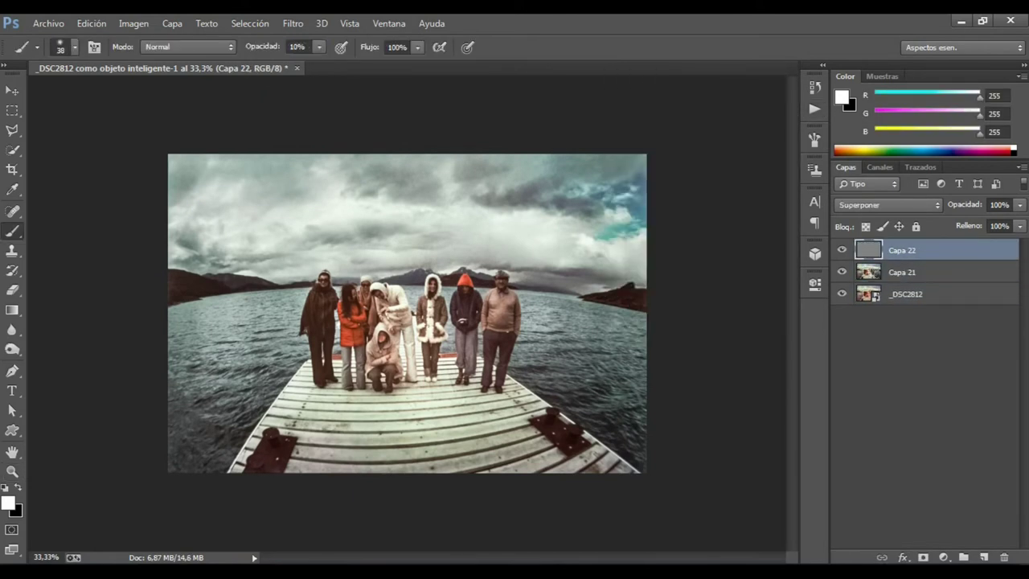
pyautogui.press('x')
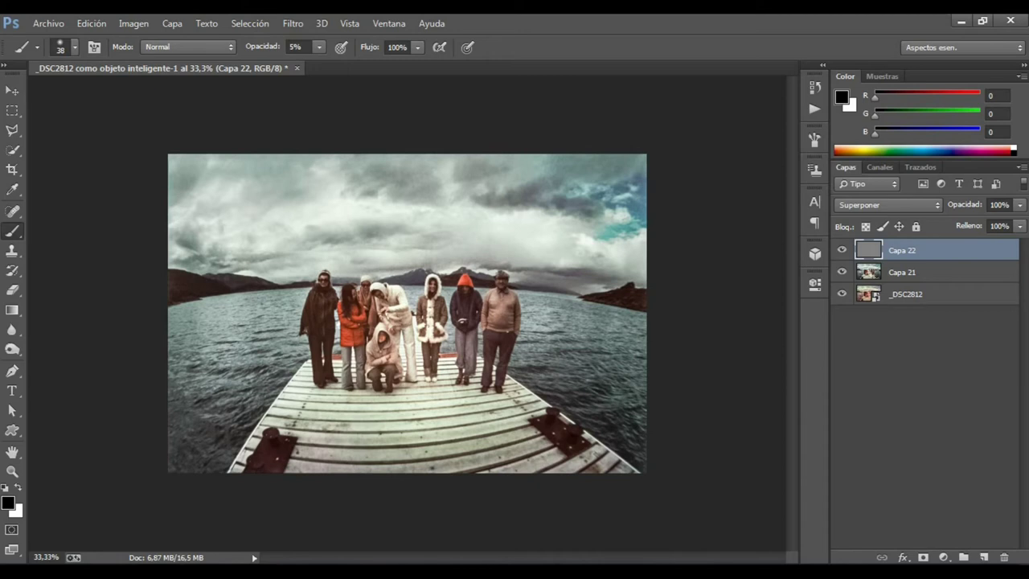
pyautogui.press('x')
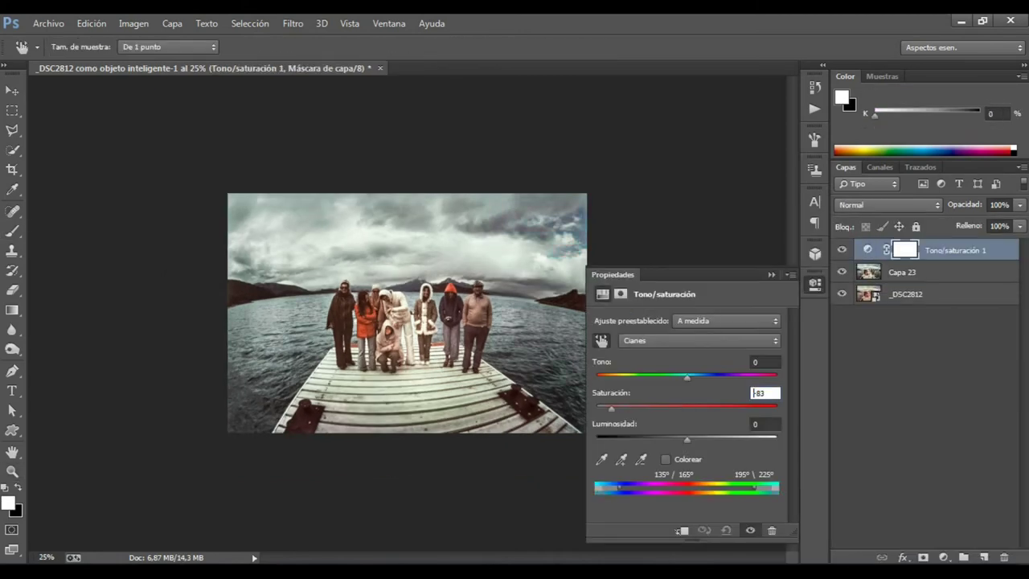
# Invert the Cyans -83 Hue/Saturation mask and paint the desaturation back in selectively.
pyautogui.press('b')
pyautogui.hotkey('ctrl', 'i')
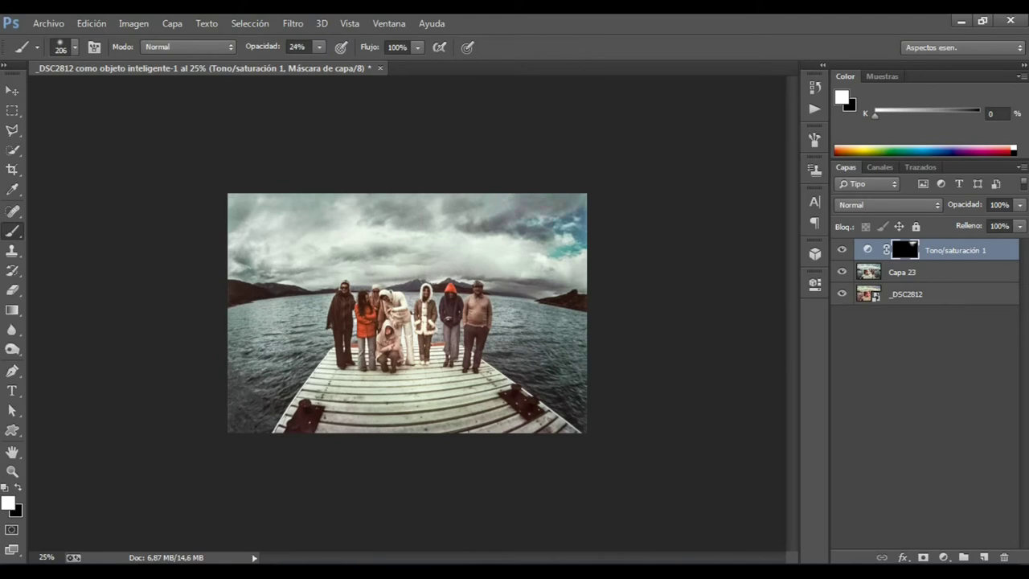
pyautogui.hotkey('ctrl', '+')
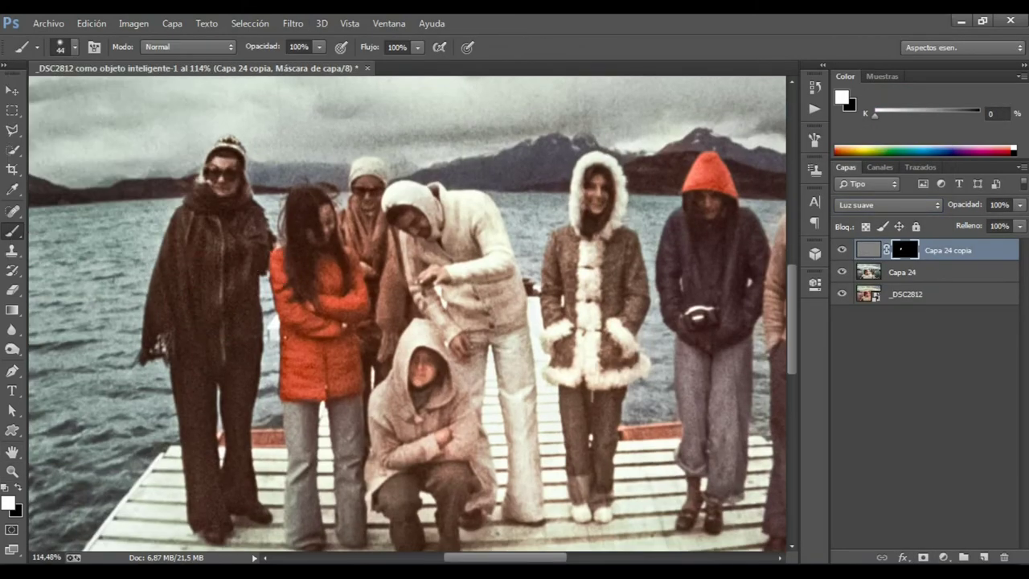
# Paint white over the people on the pier in the soft-light layer's mask with an enlarged brush.
pyautogui.moveTo(241, 349); pyautogui.dragTo(183, 270)
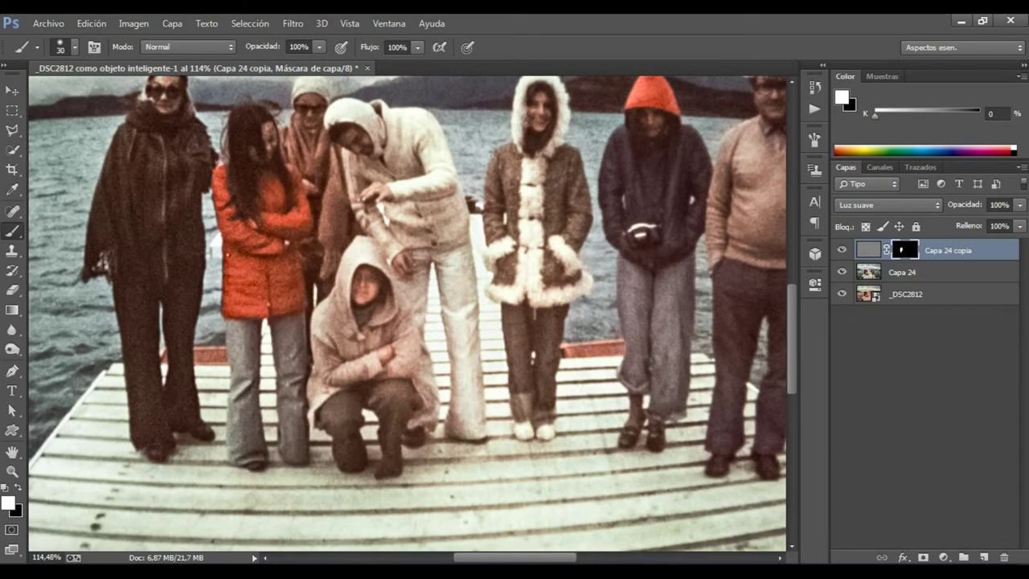
pyautogui.scroll(1, 407, 314)
pyautogui.press(']')
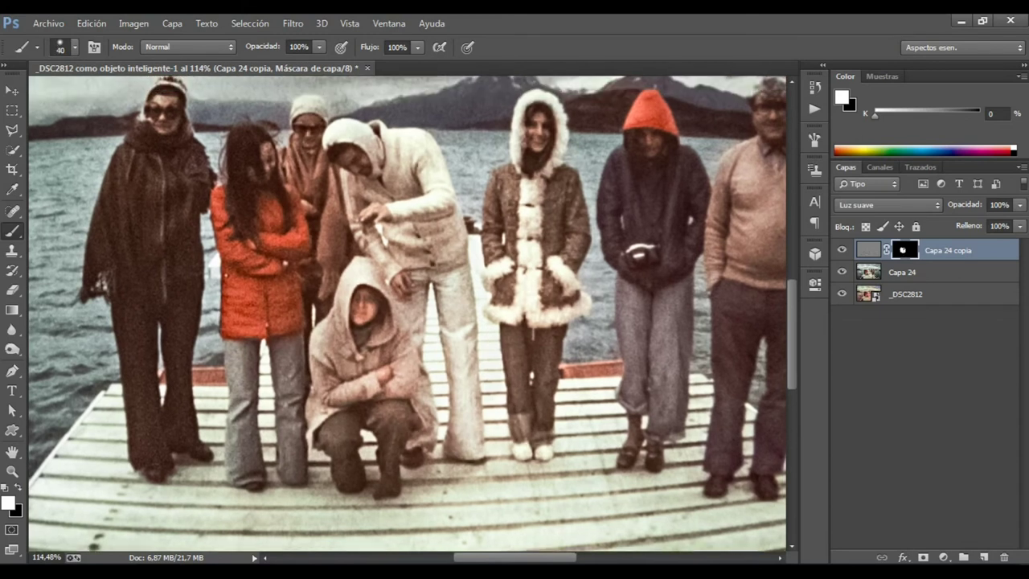
pyautogui.hscroll(3, 406, 314)
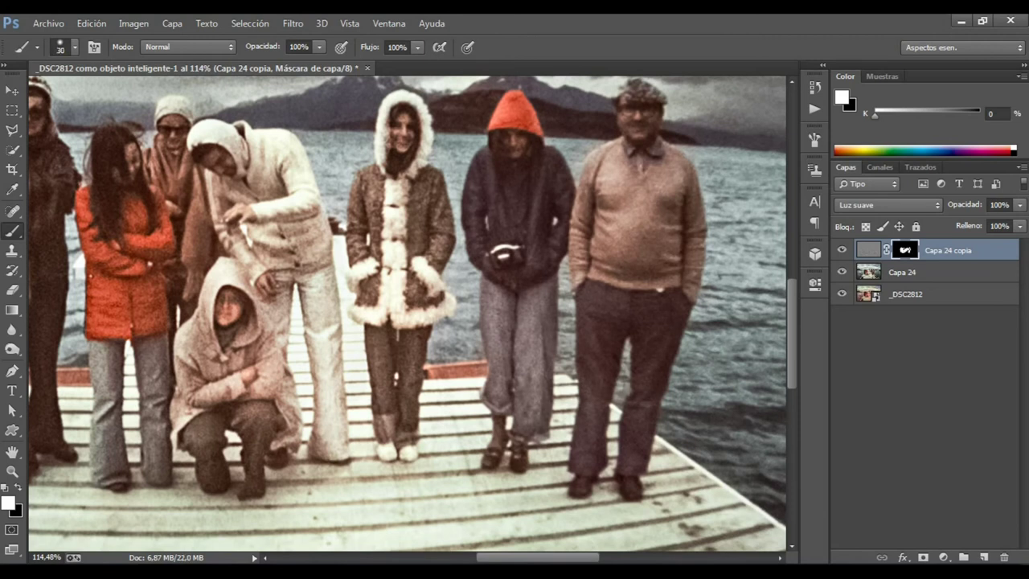
# View the mask on its own and fill the gaps between the central figures.
pyautogui.keyDown('alt'); pyautogui.click(904, 249); pyautogui.keyUp('alt')
pyautogui.keyDown('alt'); pyautogui.click(904, 250); pyautogui.keyUp('alt')
pyautogui.keyDown('alt'); pyautogui.click(904, 250); pyautogui.keyUp('alt')
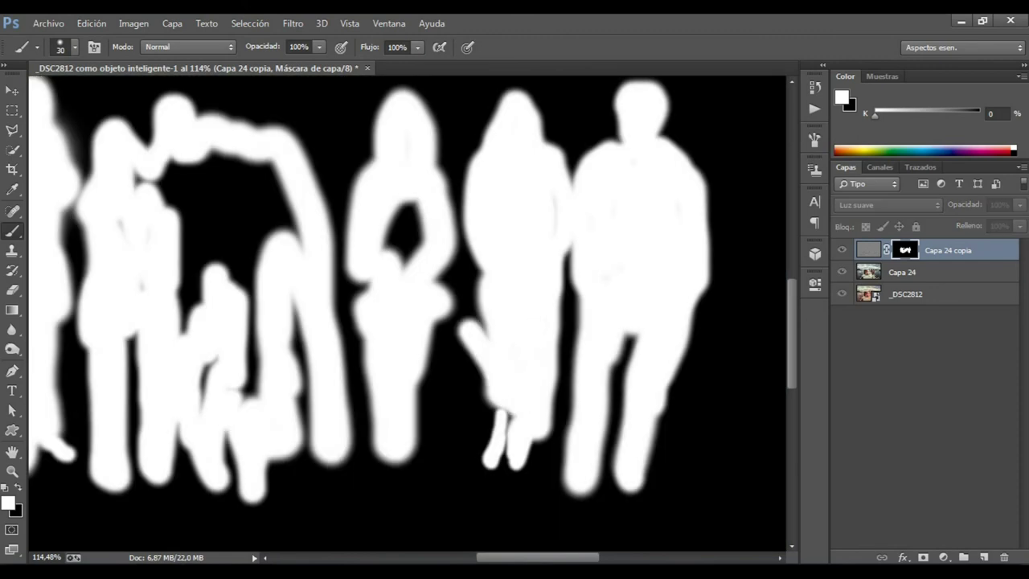
pyautogui.hscroll(-4, 407, 314)
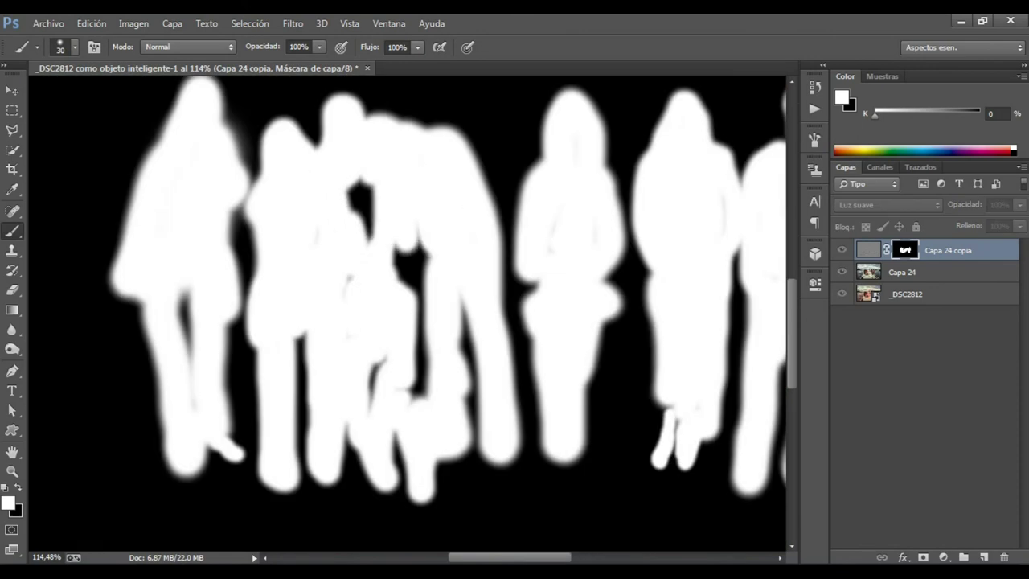
pyautogui.moveTo(358, 190); pyautogui.dragTo(418, 392)
# Return to the full photo view and duplicate the soft-light layer at 20% opacity.
pyautogui.press('z')
pyautogui.keyDown('alt'); pyautogui.click(904, 250); pyautogui.keyUp('alt')
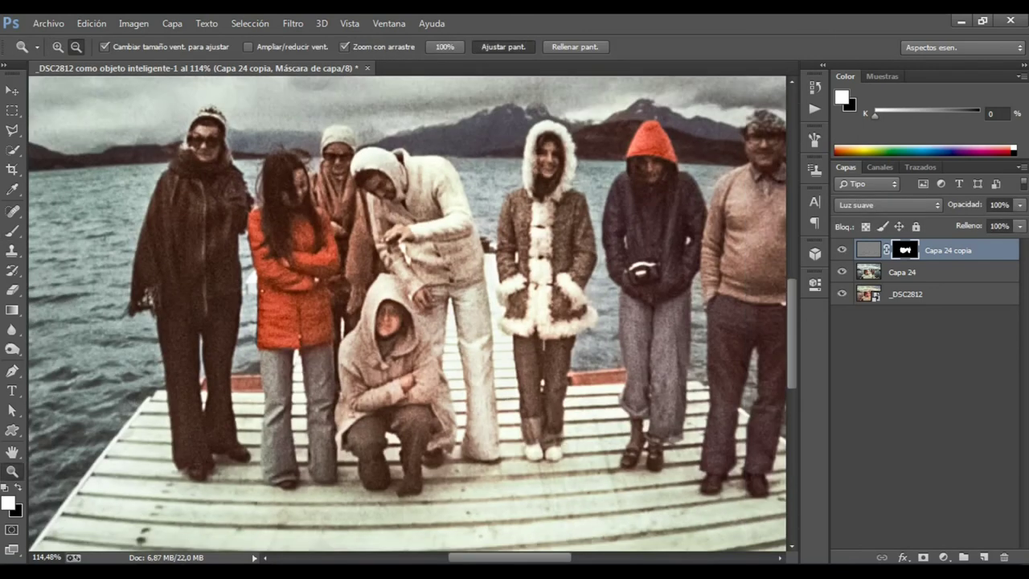
pyautogui.hotkey('ctrl', '-')
pyautogui.hotkey('ctrl', '-')
pyautogui.hotkey('ctrl', '-')
pyautogui.hotkey('ctrl', 'j')
pyautogui.press('2')
pyautogui.hotkey('ctrl', 'shift', 'e')
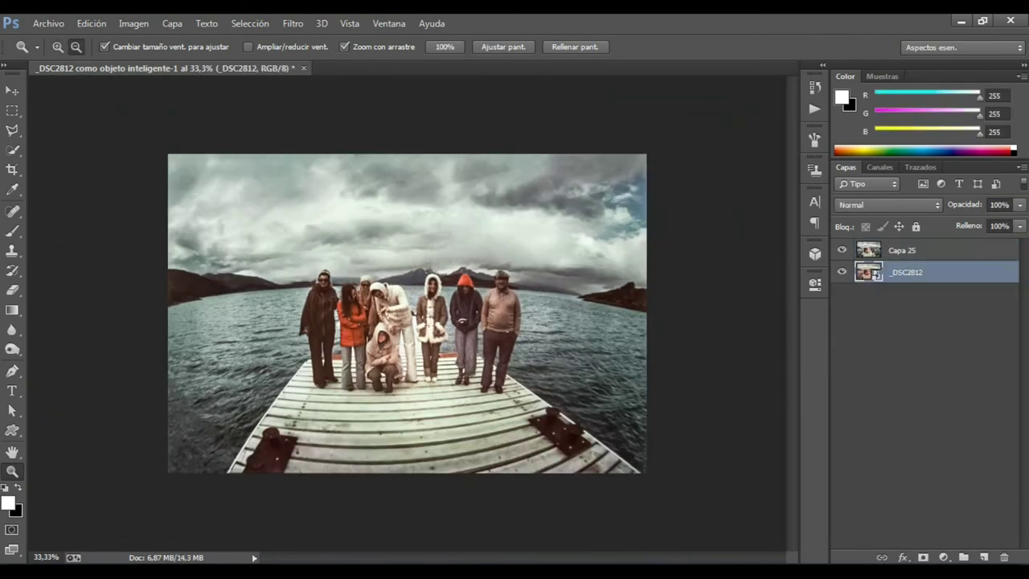
pyautogui.hotkey('ctrl', '0')
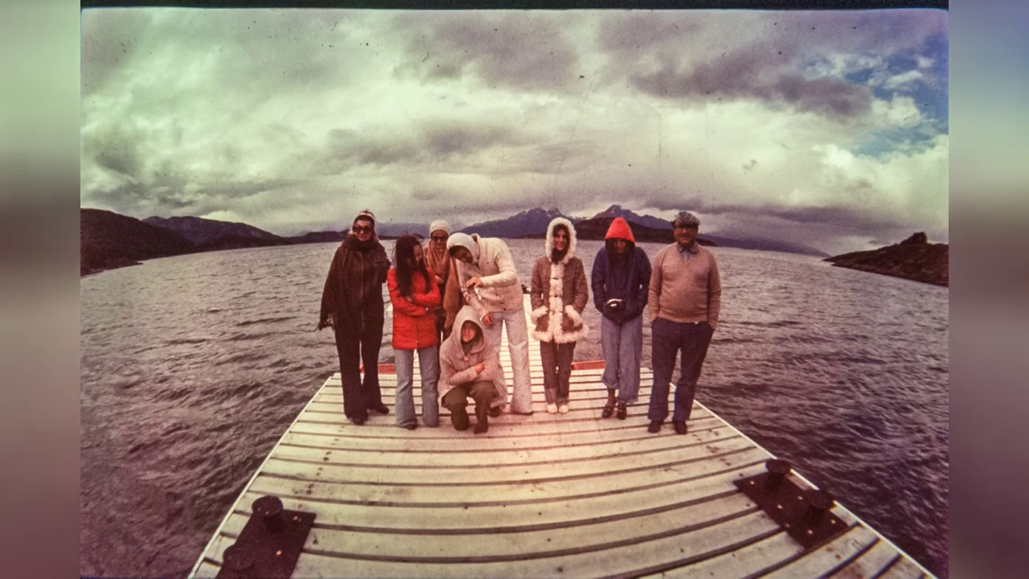